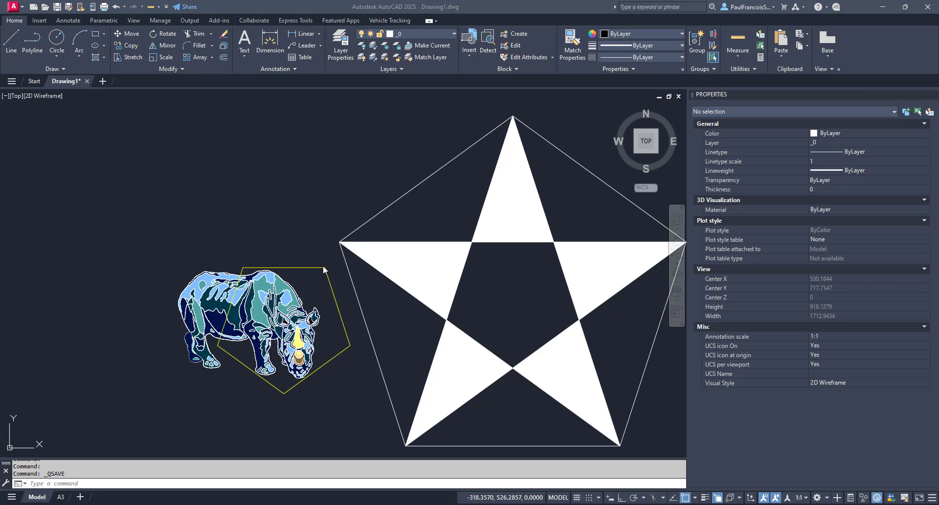
Step: Examine the rhino, the star and the white pentagon outline, selecting the outline to view its properties
{"action": "scroll", "coordinate": [323, 268], "scroll_direction": "down", "scroll_amount": 3}
{"action": "scroll", "coordinate": [411, 249], "scroll_direction": "up", "scroll_amount": 1}
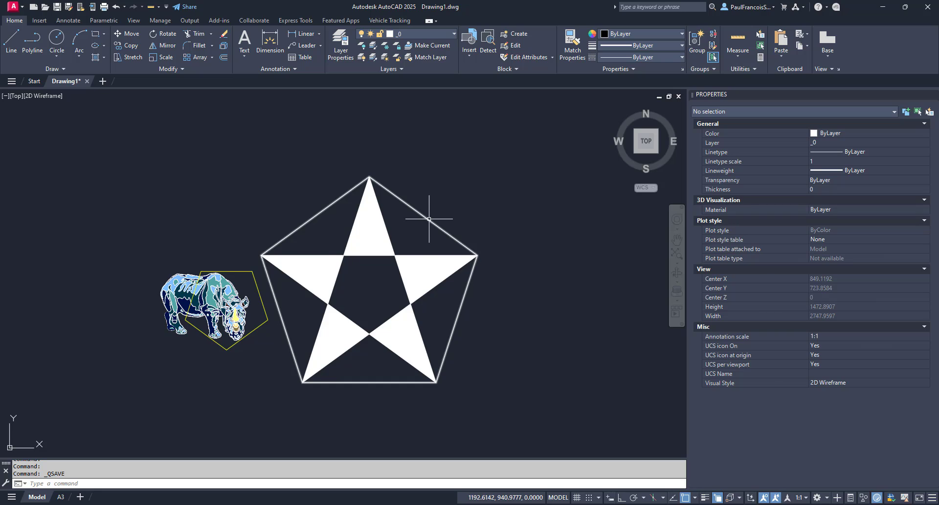
{"action": "scroll", "coordinate": [431, 220], "scroll_direction": "down", "scroll_amount": 3}
{"action": "scroll", "coordinate": [361, 219], "scroll_direction": "up", "scroll_amount": 3}
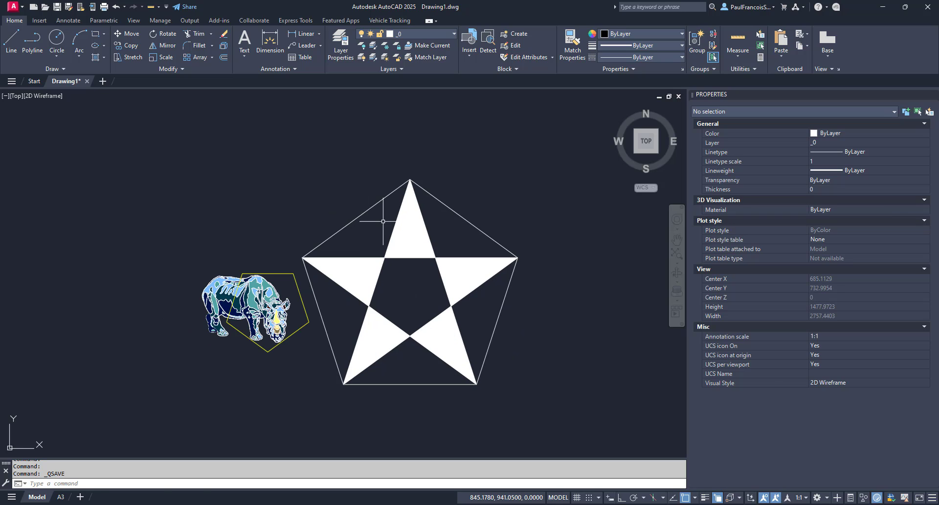
{"action": "left_click", "coordinate": [385, 220]}
{"action": "left_click", "coordinate": [373, 192]}
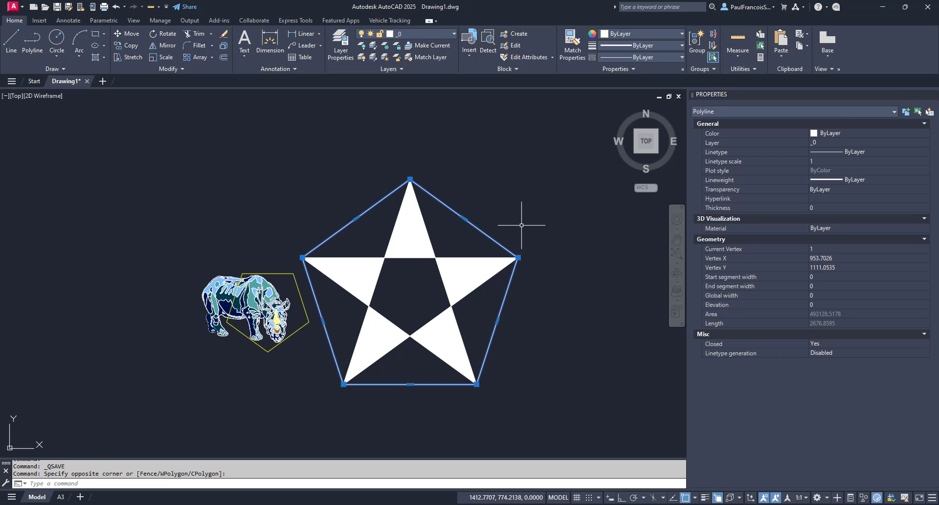
{"action": "scroll", "coordinate": [336, 310], "scroll_direction": "up", "scroll_amount": 3}
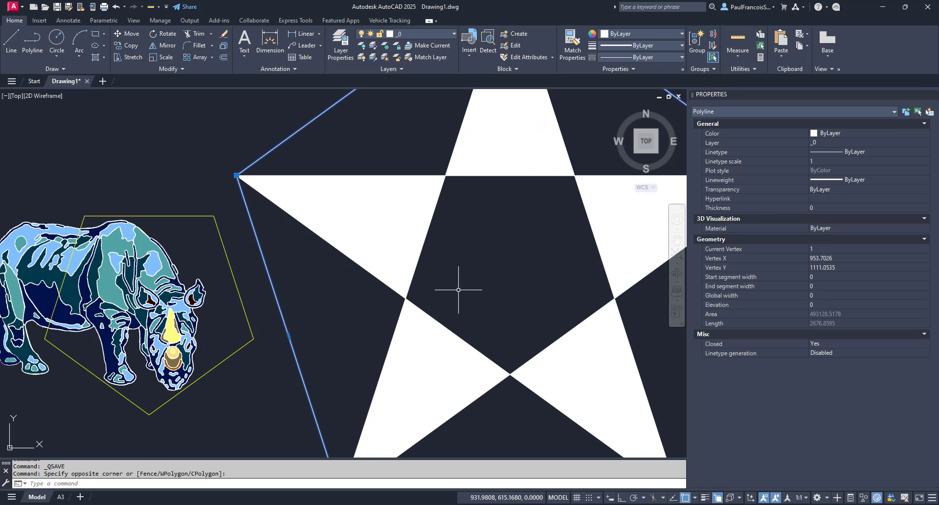
{"action": "scroll", "coordinate": [457, 283], "scroll_direction": "down", "scroll_amount": 1}
{"action": "scroll", "coordinate": [434, 304], "scroll_direction": "up", "scroll_amount": 2}
{"action": "key", "text": "Escape"}
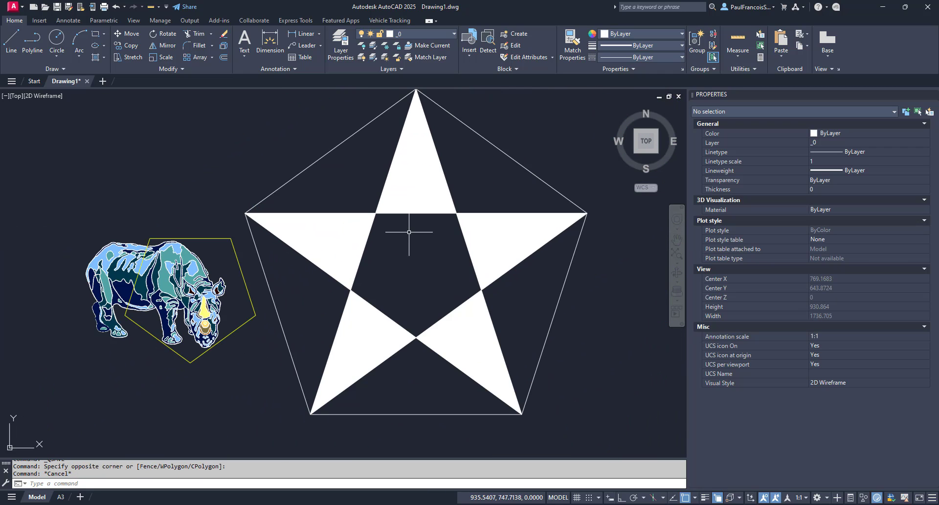
Step: Move the star together with its white pentagon a short distance up and to the right, away from the rhino
{"action": "scroll", "coordinate": [409, 234], "scroll_direction": "down", "scroll_amount": 2}
{"action": "key", "text": "Escape"}
{"action": "scroll", "coordinate": [422, 248], "scroll_direction": "down", "scroll_amount": 2}
{"action": "type", "text": "m"}
{"action": "key", "text": "Return"}
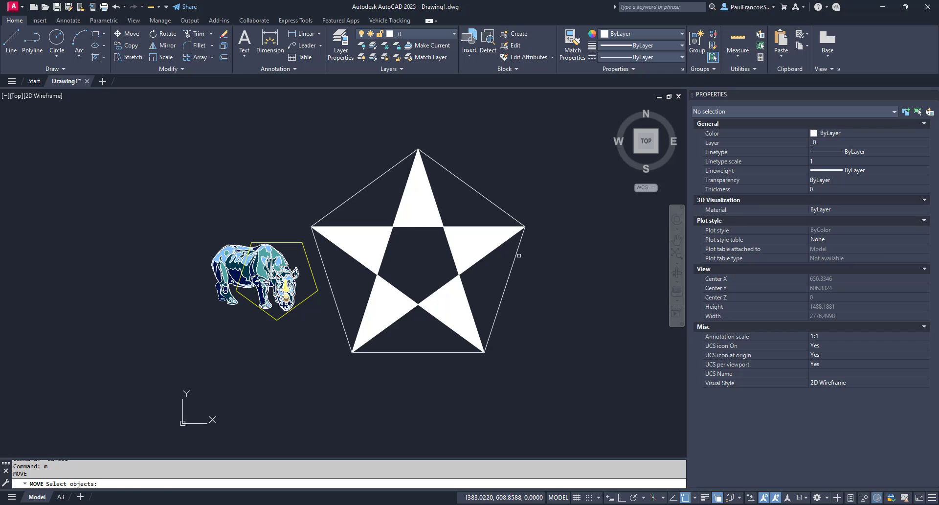
{"action": "left_click", "coordinate": [348, 137]}
{"action": "key", "text": "Return"}
{"action": "left_click", "coordinate": [659, 411]}
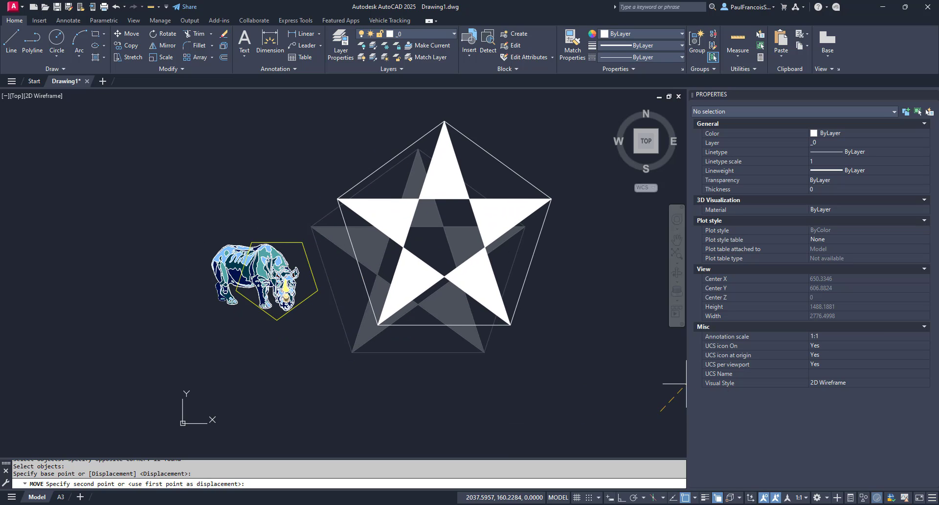
{"action": "scroll", "coordinate": [523, 396], "scroll_direction": "down", "scroll_amount": 4}
{"action": "scroll", "coordinate": [550, 392], "scroll_direction": "up", "scroll_amount": 2}
{"action": "left_click", "coordinate": [592, 389]}
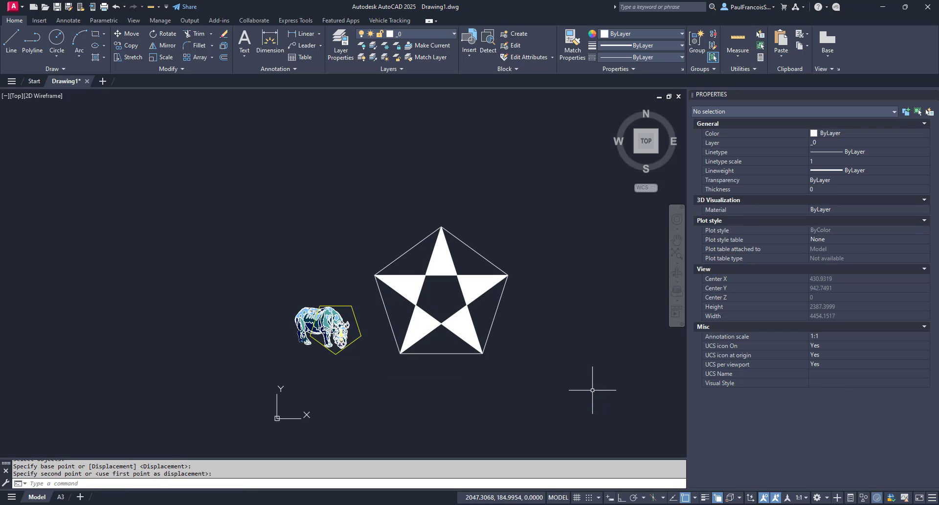
Step: Examine the white pentagon around the star and the yellow pentagon over the rhino, selecting each in turn to view its properties
{"action": "scroll", "coordinate": [437, 367], "scroll_direction": "up", "scroll_amount": 2}
{"action": "scroll", "coordinate": [394, 266], "scroll_direction": "up", "scroll_amount": 2}
{"action": "scroll", "coordinate": [421, 243], "scroll_direction": "down", "scroll_amount": 1}
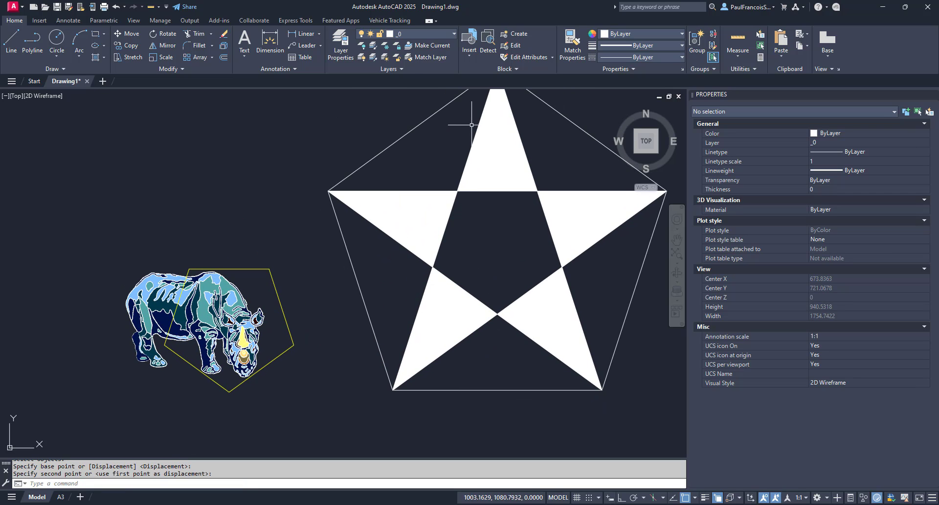
{"action": "scroll", "coordinate": [474, 271], "scroll_direction": "down", "scroll_amount": 2}
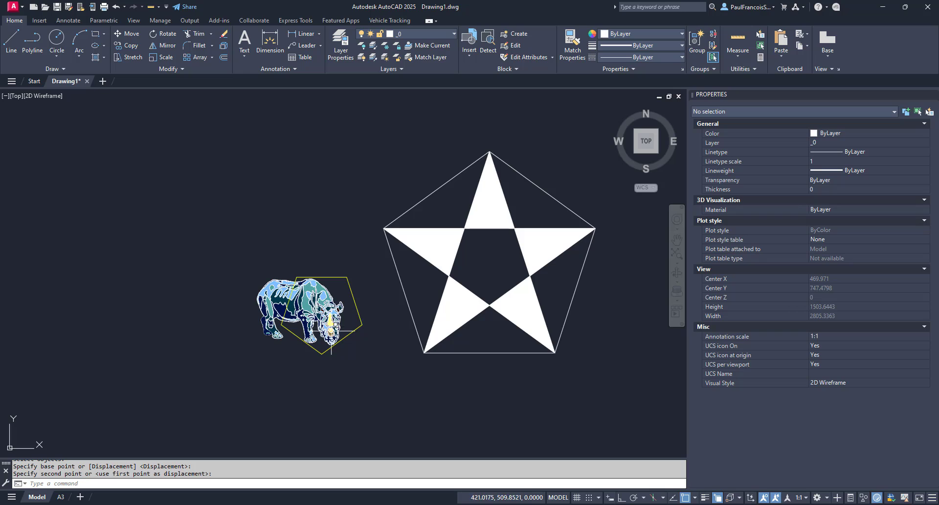
{"action": "scroll", "coordinate": [331, 331], "scroll_direction": "down", "scroll_amount": 4}
{"action": "scroll", "coordinate": [347, 320], "scroll_direction": "up", "scroll_amount": 4}
{"action": "left_click", "coordinate": [423, 227]}
{"action": "left_click", "coordinate": [392, 189]}
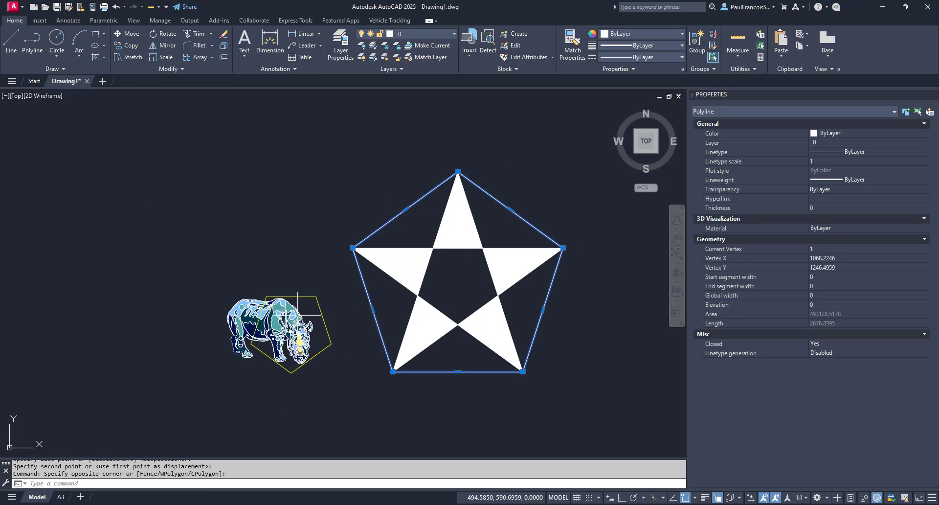
{"action": "key", "text": "Escape"}
{"action": "scroll", "coordinate": [337, 342], "scroll_direction": "up", "scroll_amount": 2}
{"action": "left_click", "coordinate": [346, 394]}
{"action": "left_click", "coordinate": [318, 293]}
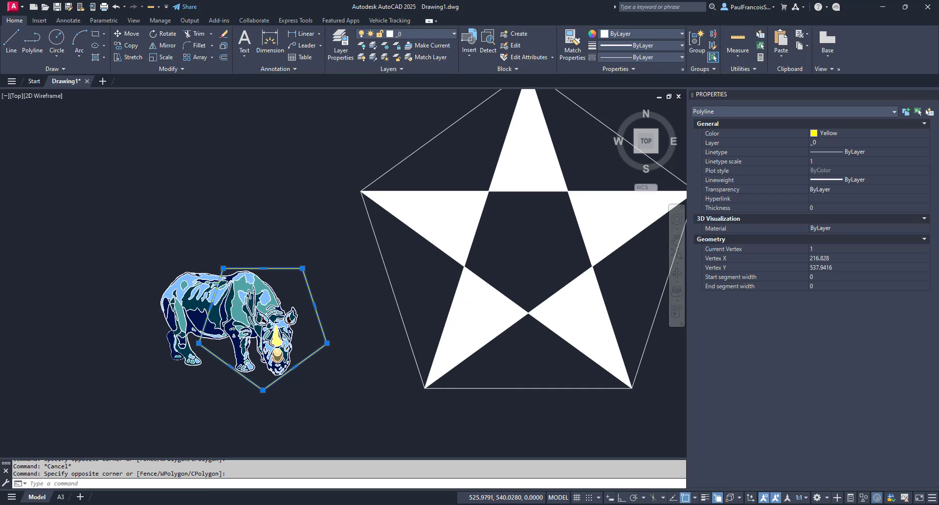
{"action": "key", "text": "Escape"}
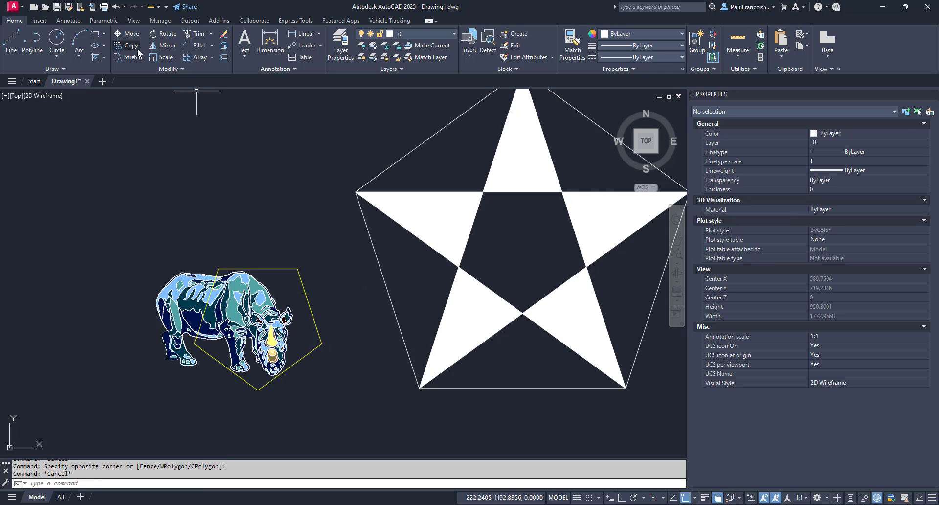
{"action": "left_click", "coordinate": [132, 46]}
{"action": "scroll", "coordinate": [465, 410], "scroll_direction": "down", "scroll_amount": 2}
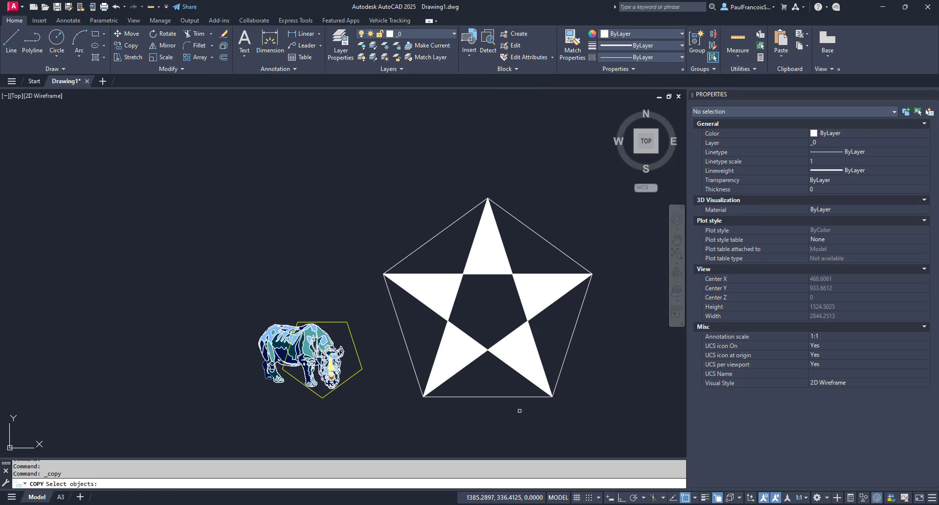
{"action": "left_click", "coordinate": [620, 431]}
{"action": "left_click", "coordinate": [360, 187]}
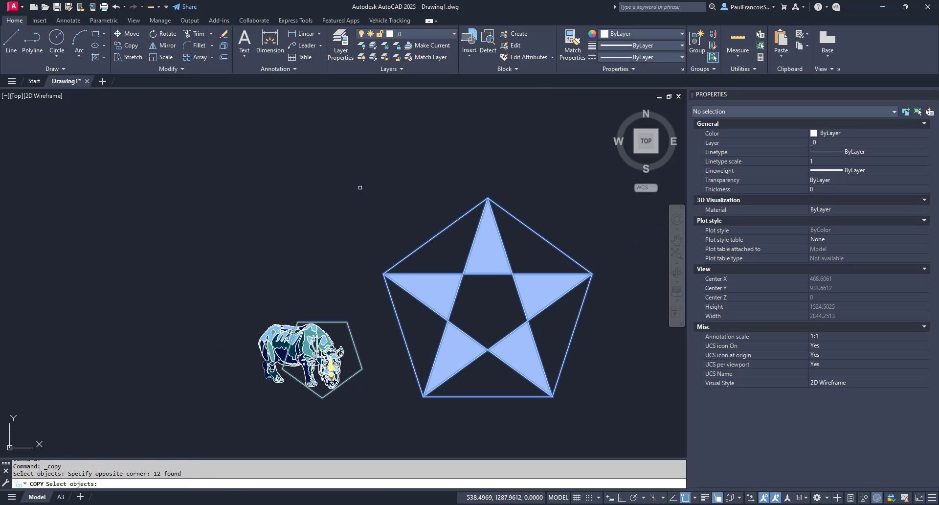
{"action": "key", "text": "Return"}
{"action": "key", "text": "Escape"}
{"action": "key", "text": "Escape"}
{"action": "key", "text": "Escape"}
Step: Copy the star, its white pentagon and the yellow pentagon to the clipboard
{"action": "left_click", "coordinate": [629, 411]}
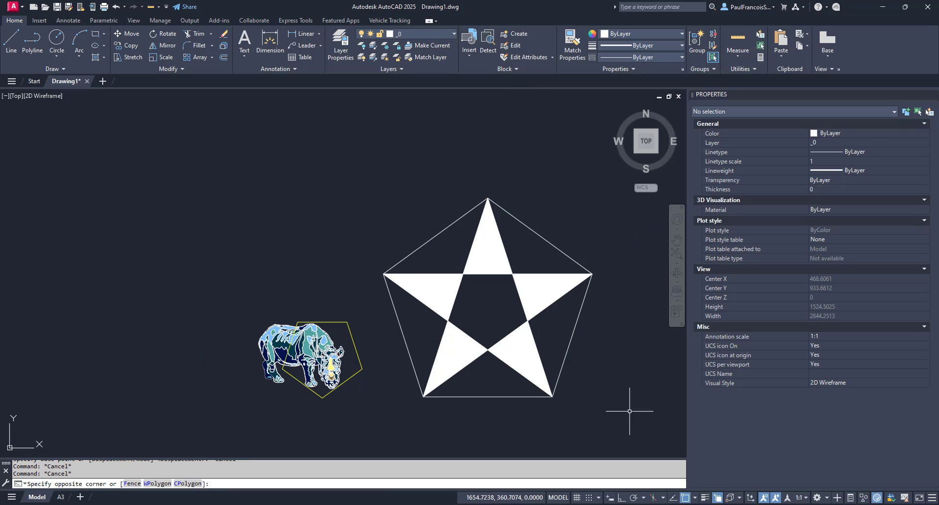
{"action": "left_click", "coordinate": [365, 149]}
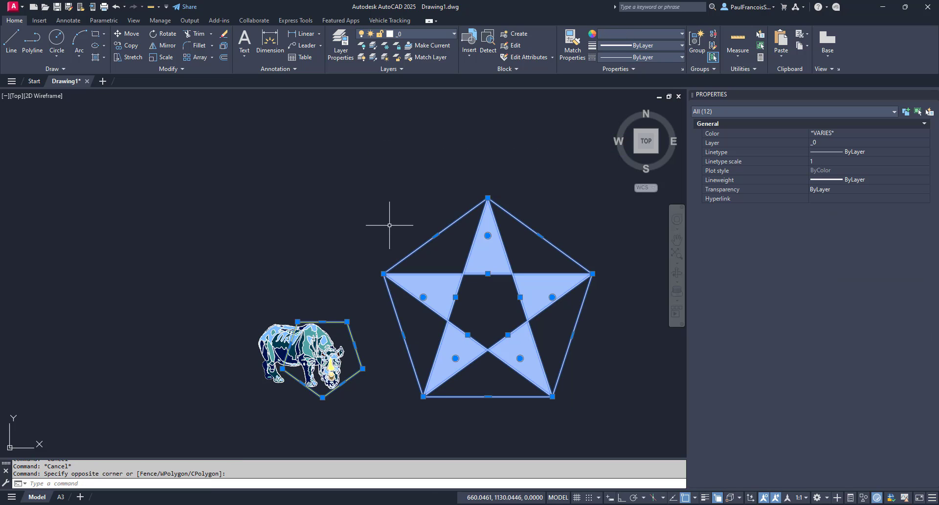
{"action": "key", "text": "ctrl+c"}
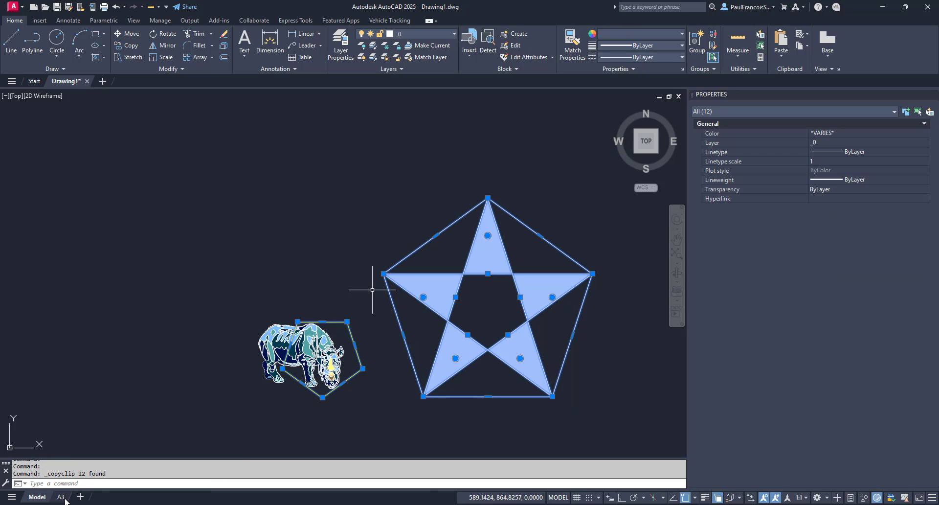
Step: Paste the copied star and pentagons into the A3 layout, on the empty area beside the sheet
{"action": "left_click", "coordinate": [60, 496]}
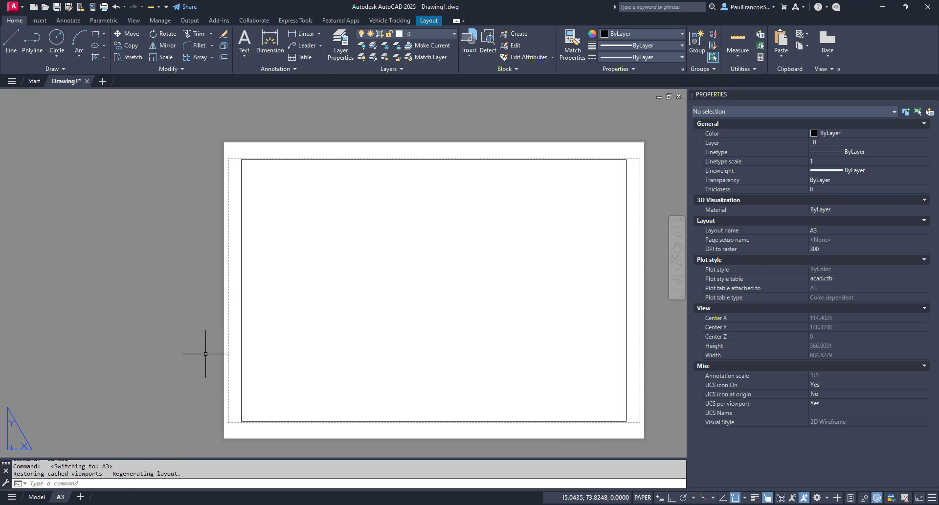
{"action": "key", "text": "ctrl+v"}
{"action": "scroll", "coordinate": [407, 291], "scroll_direction": "down", "scroll_amount": 6}
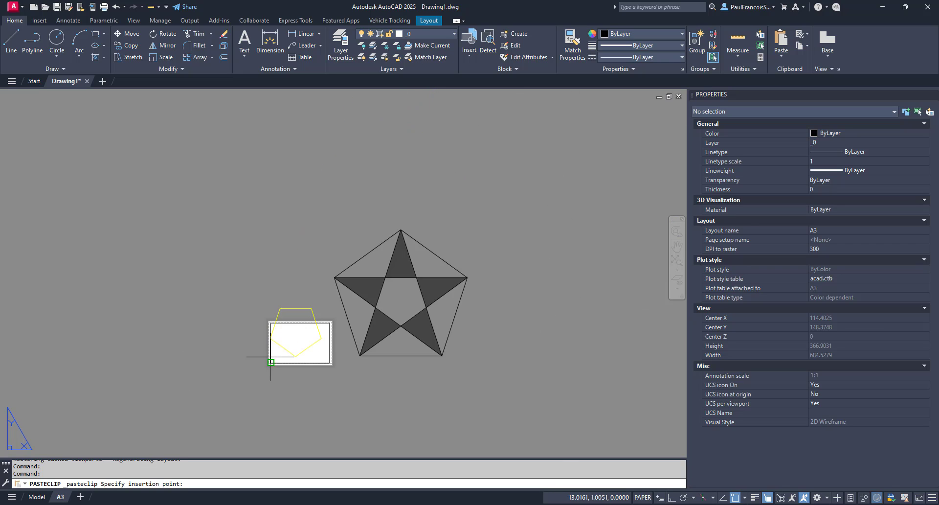
{"action": "left_click", "coordinate": [381, 345]}
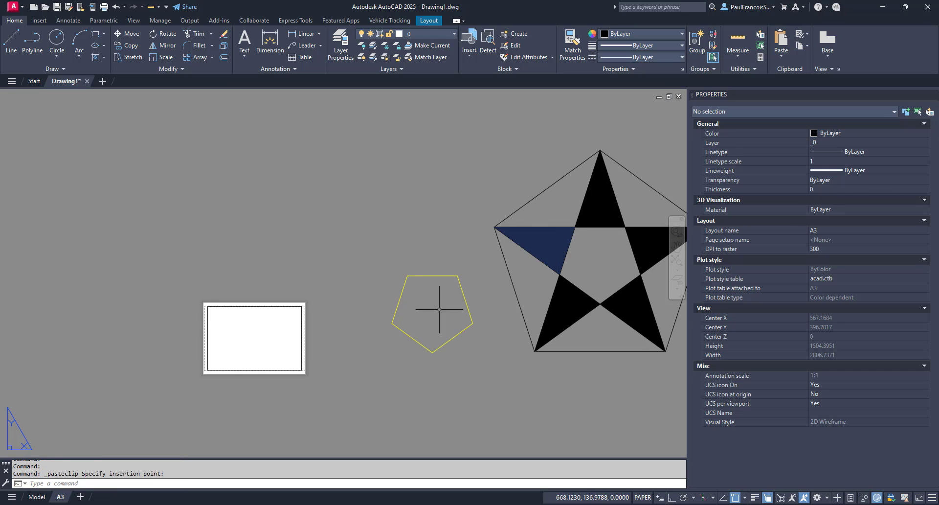
{"action": "key", "text": "Escape"}
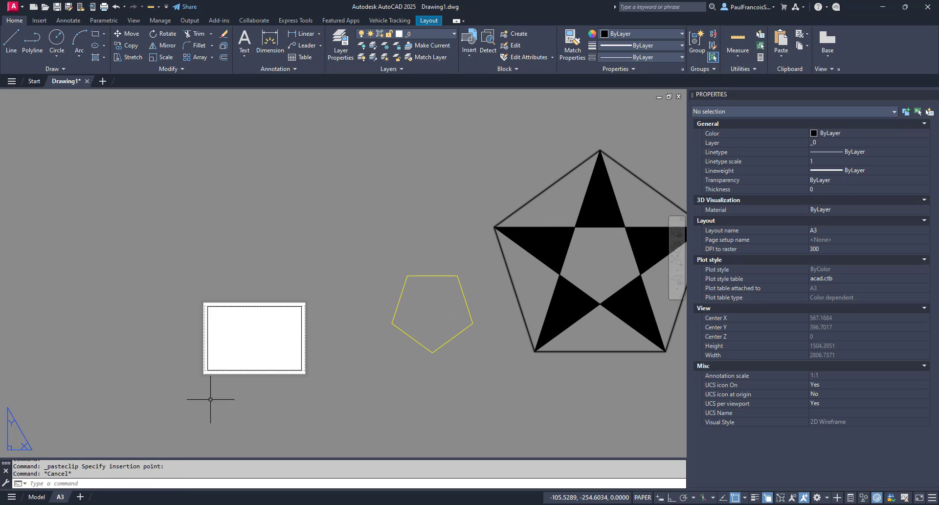
Step: Review the A3 layout's page setup, including its plotter and paper size, and close it without making changes
{"action": "right_click", "coordinate": [62, 495]}
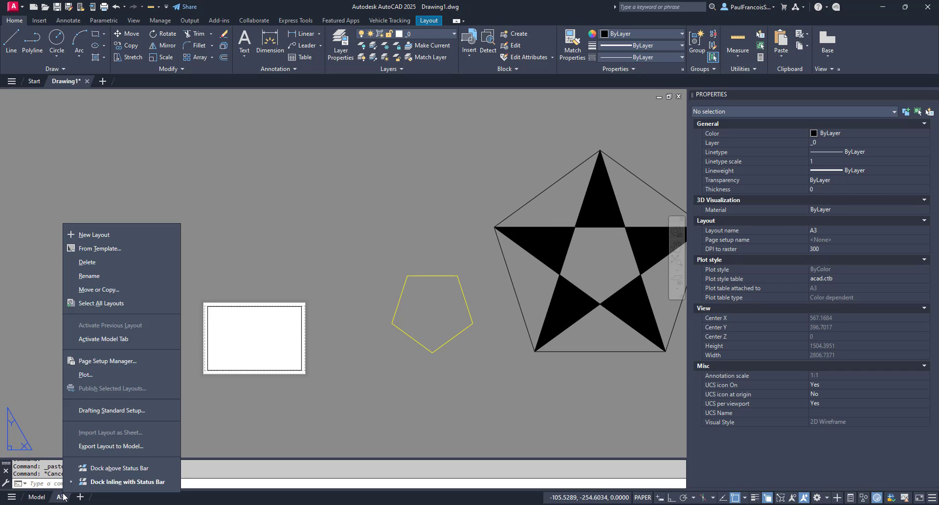
{"action": "left_click", "coordinate": [110, 361]}
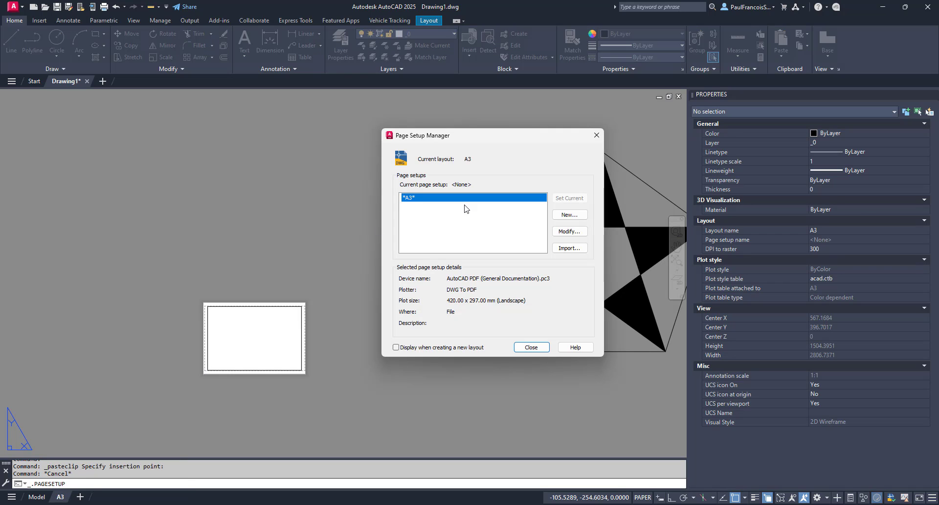
{"action": "left_click", "coordinate": [568, 231]}
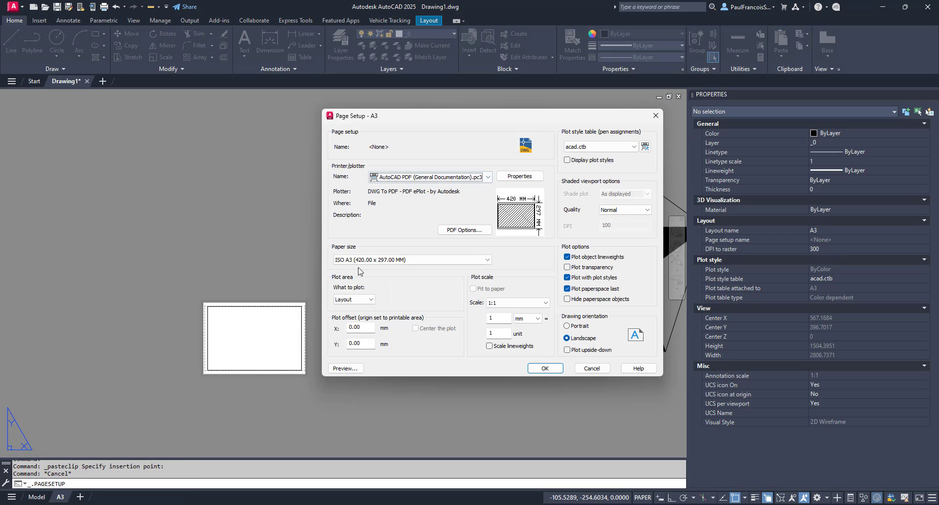
{"action": "left_click", "coordinate": [655, 115]}
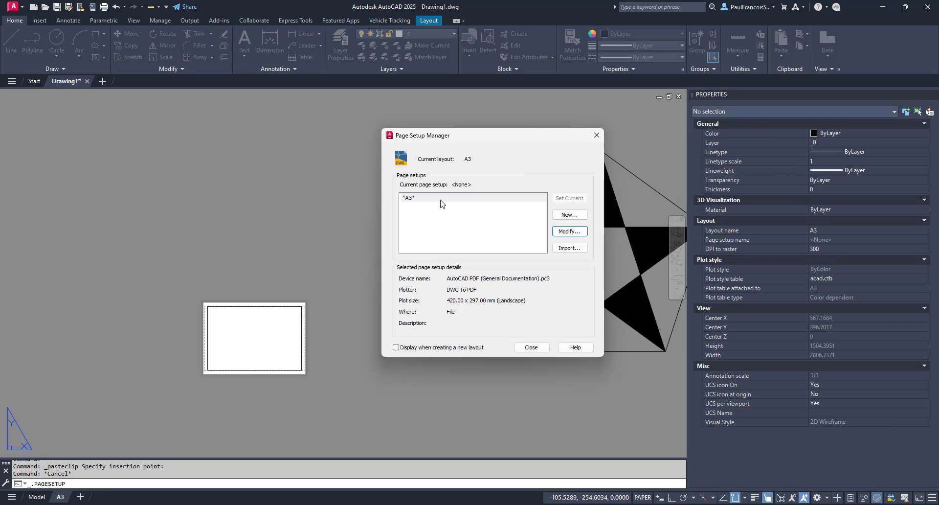
{"action": "left_click", "coordinate": [596, 135]}
Step: Scale the pasted star and both pentagons by a factor of 0.25 about the star's centre
{"action": "scroll", "coordinate": [372, 319], "scroll_direction": "down", "scroll_amount": 2}
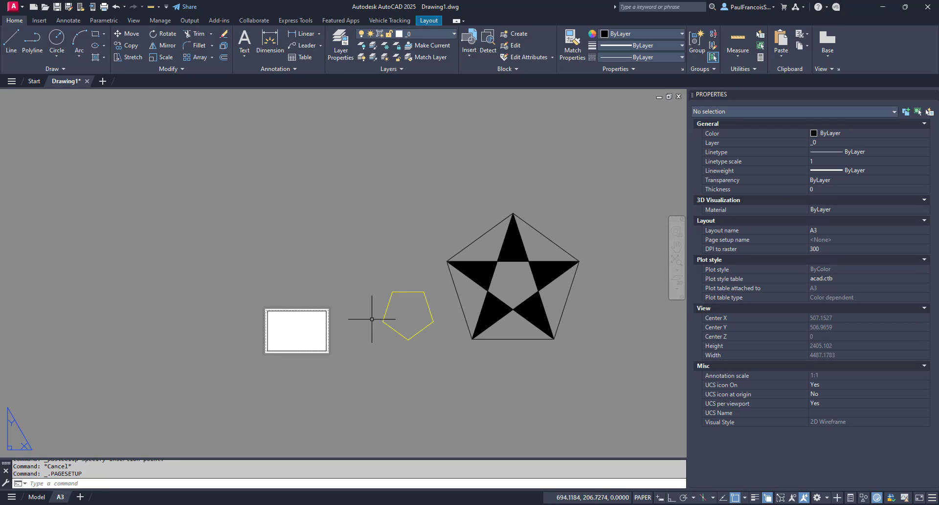
{"action": "scroll", "coordinate": [508, 336], "scroll_direction": "up", "scroll_amount": 2}
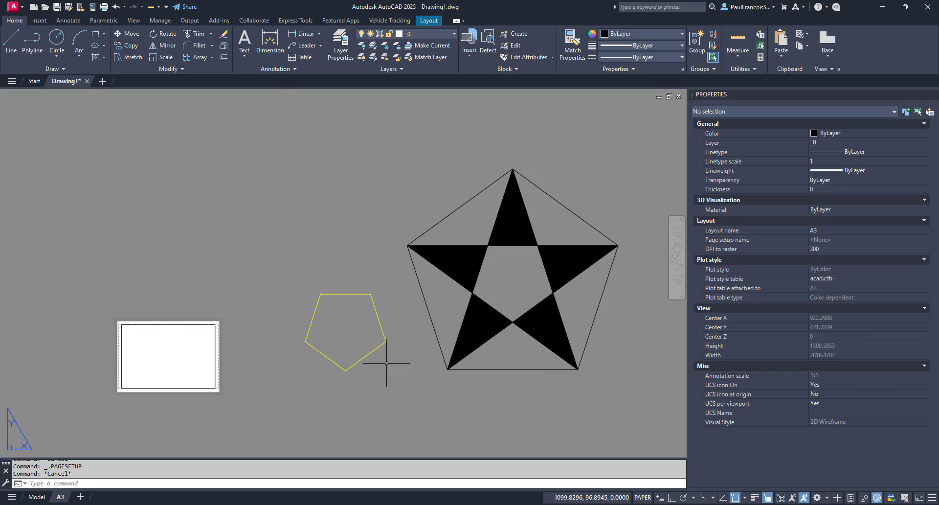
{"action": "scroll", "coordinate": [385, 363], "scroll_direction": "down", "scroll_amount": 1}
{"action": "type", "text": "sc"}
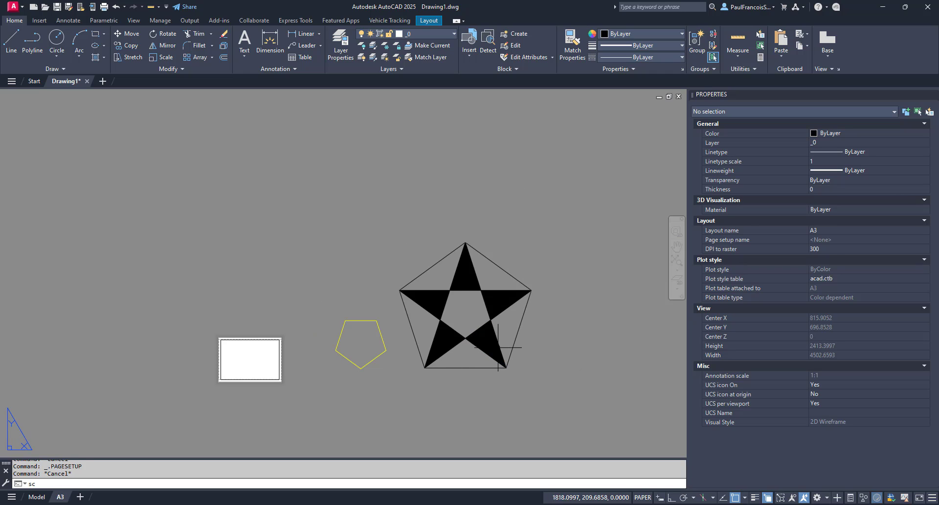
{"action": "key", "text": "Return"}
{"action": "left_click", "coordinate": [553, 396]}
{"action": "left_click", "coordinate": [374, 217]}
{"action": "key", "text": "Return"}
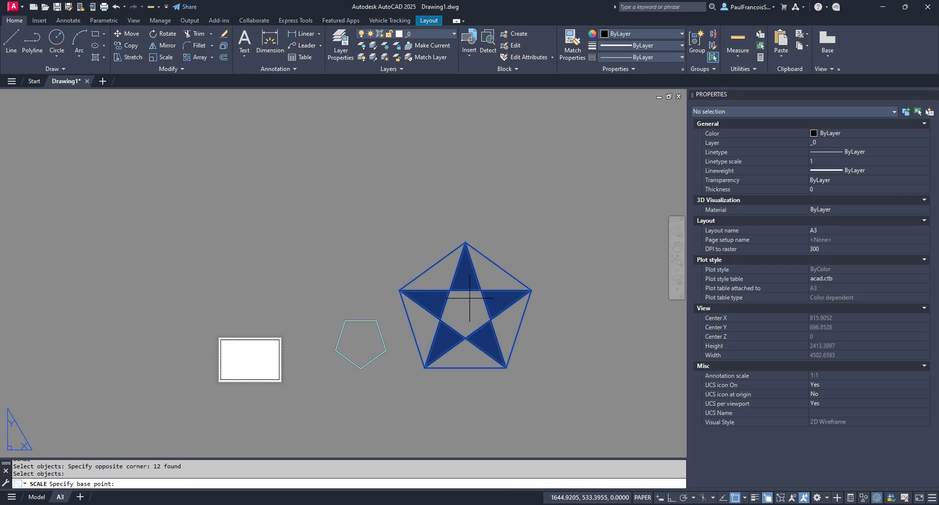
{"action": "left_click", "coordinate": [465, 303]}
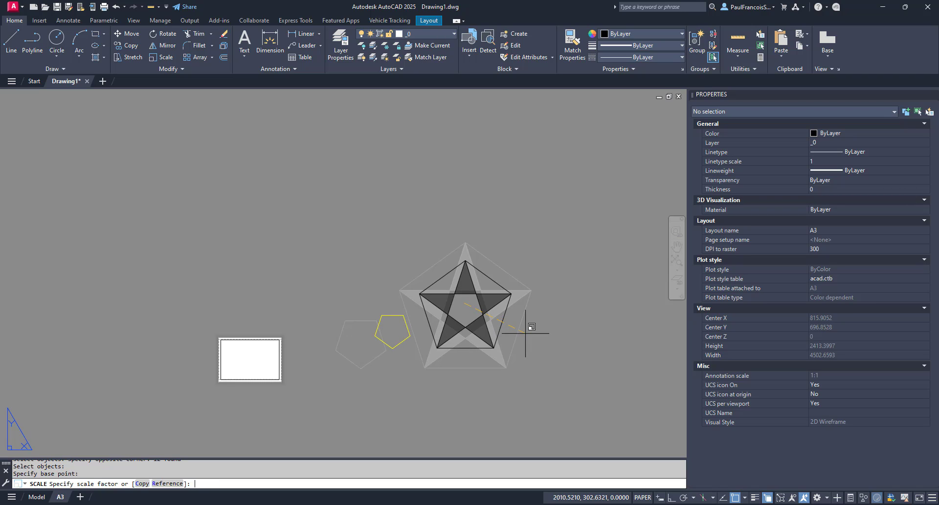
{"action": "type", "text": "0.25"}
{"action": "key", "text": "Return"}
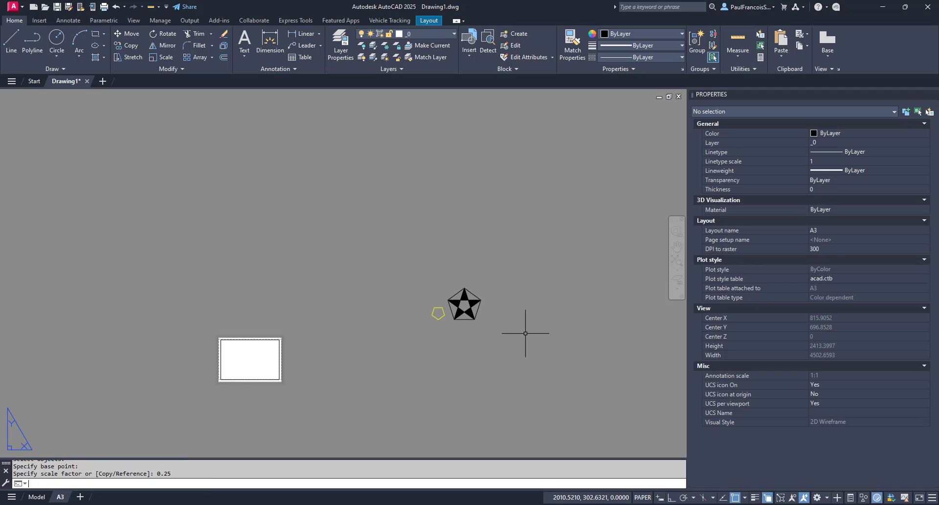
Step: Move the scaled star and both pentagons onto the A3 sheet, inside its border
{"action": "scroll", "coordinate": [477, 286], "scroll_direction": "up", "scroll_amount": 4}
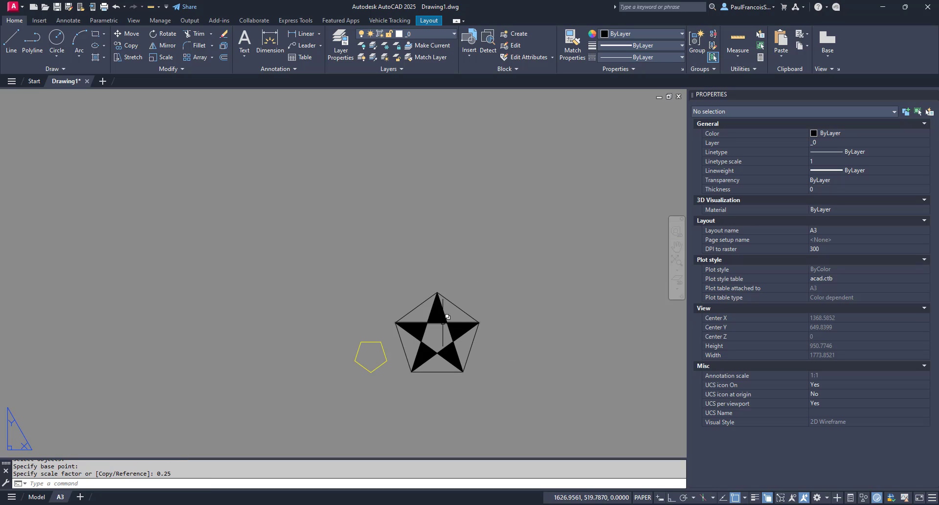
{"action": "type", "text": "m"}
{"action": "key", "text": "Return"}
{"action": "left_click", "coordinate": [536, 419]}
{"action": "left_click", "coordinate": [355, 248]}
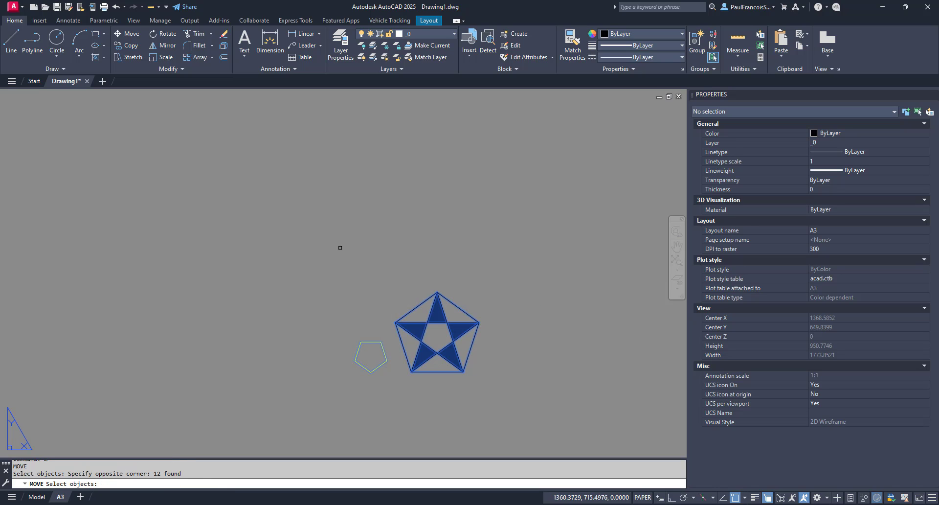
{"action": "key", "text": "Return"}
{"action": "left_click", "coordinate": [444, 337]}
{"action": "scroll", "coordinate": [477, 338], "scroll_direction": "down", "scroll_amount": 8}
{"action": "middle_click_drag", "start_coordinate": [477, 337], "coordinate": [508, 301]}
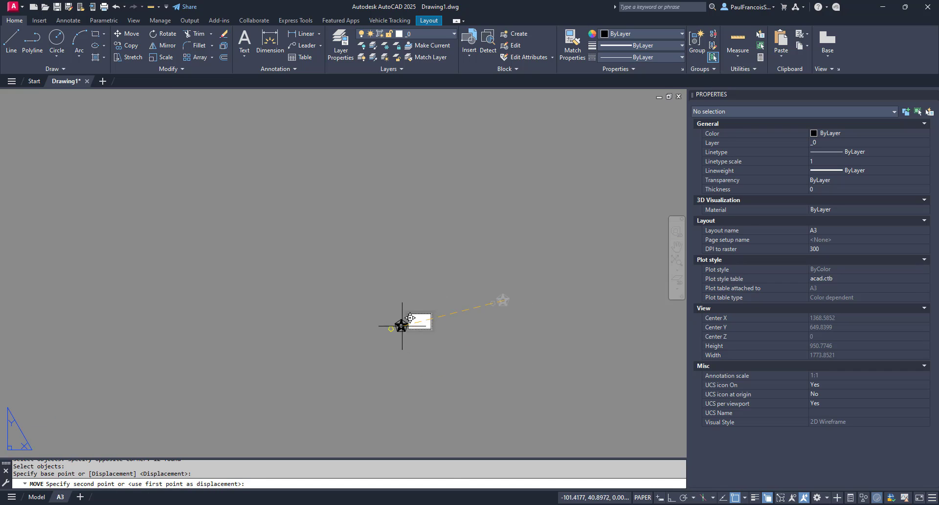
{"action": "scroll", "coordinate": [402, 326], "scroll_direction": "up", "scroll_amount": 6}
{"action": "scroll", "coordinate": [487, 304], "scroll_direction": "up", "scroll_amount": 2}
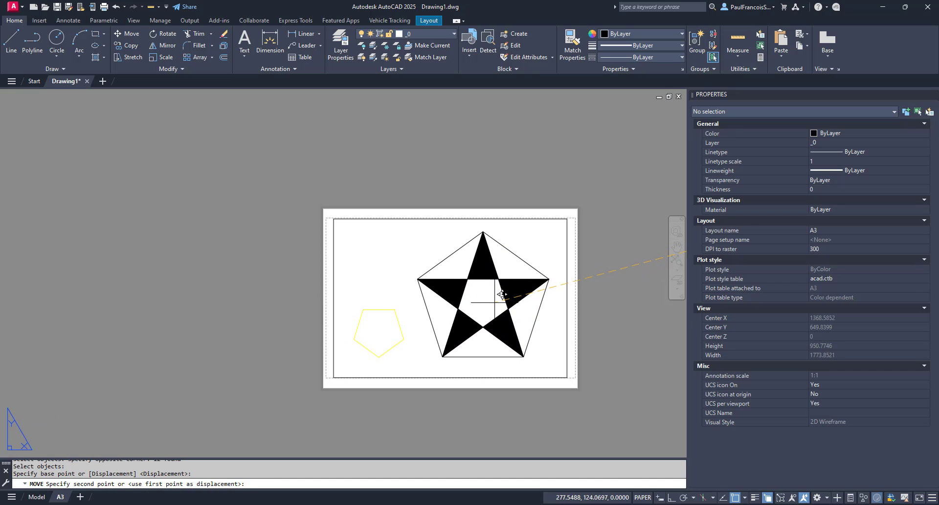
{"action": "left_click", "coordinate": [498, 300]}
{"action": "scroll", "coordinate": [483, 296], "scroll_direction": "down", "scroll_amount": 1}
{"action": "scroll", "coordinate": [448, 308], "scroll_direction": "up", "scroll_amount": 2}
{"action": "key", "text": "Escape"}
Step: Set the color of the small yellow pentagon to ByLayer
{"action": "left_click", "coordinate": [413, 358]}
{"action": "left_click", "coordinate": [391, 326]}
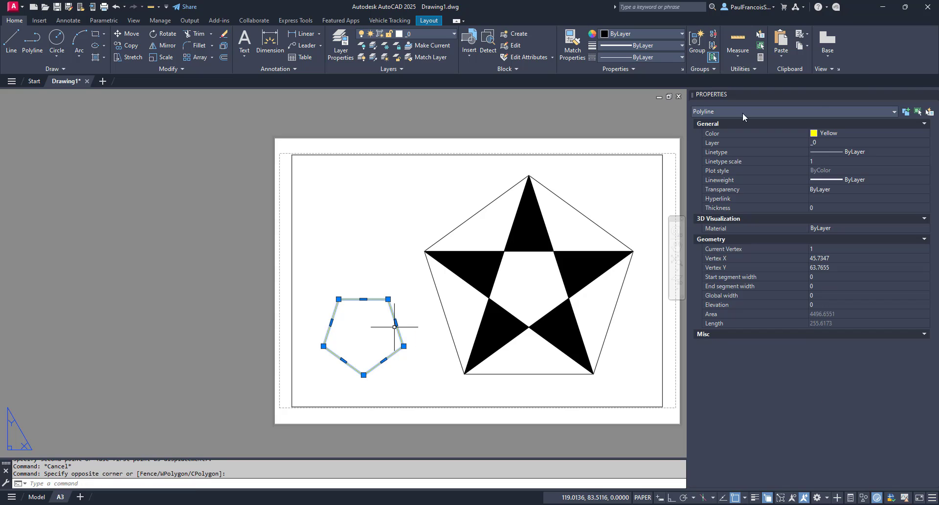
{"action": "left_click", "coordinate": [846, 132]}
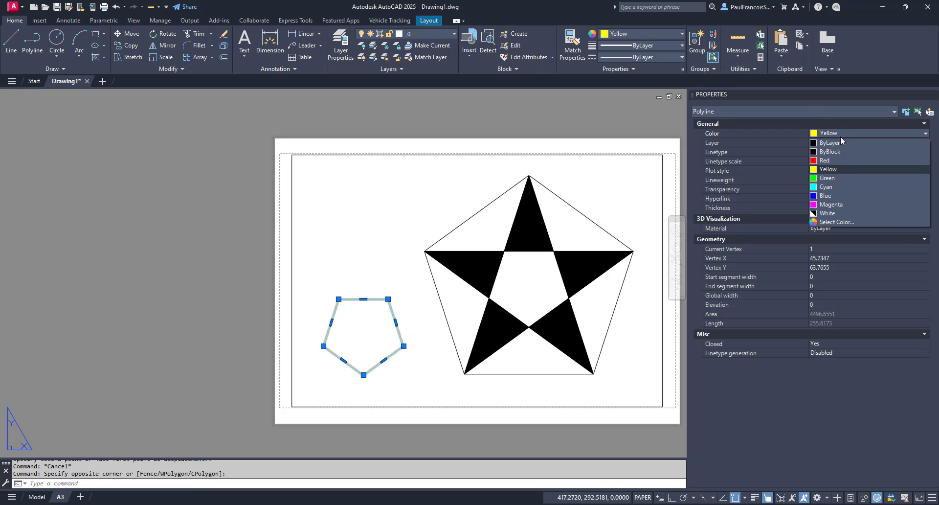
{"action": "left_click", "coordinate": [837, 140]}
{"action": "scroll", "coordinate": [448, 286], "scroll_direction": "down", "scroll_amount": 1}
{"action": "key", "text": "Escape"}
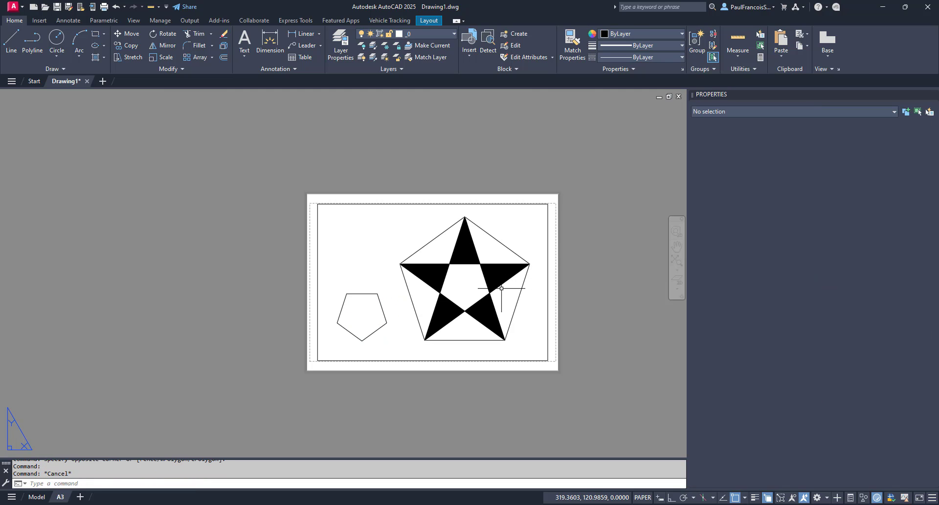
Step: Erase the star's lines and fills inside the large pentagon, keeping only its outline
{"action": "scroll", "coordinate": [497, 288], "scroll_direction": "up", "scroll_amount": 3}
{"action": "type", "text": "e"}
{"action": "key", "text": "Return"}
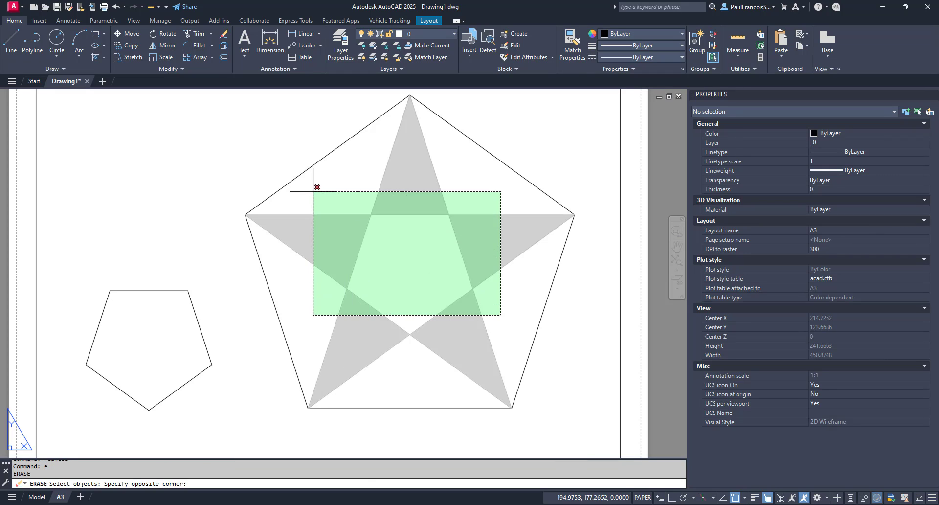
{"action": "left_click", "coordinate": [316, 182]}
{"action": "key", "text": "Return"}
{"action": "scroll", "coordinate": [379, 235], "scroll_direction": "down", "scroll_amount": 4}
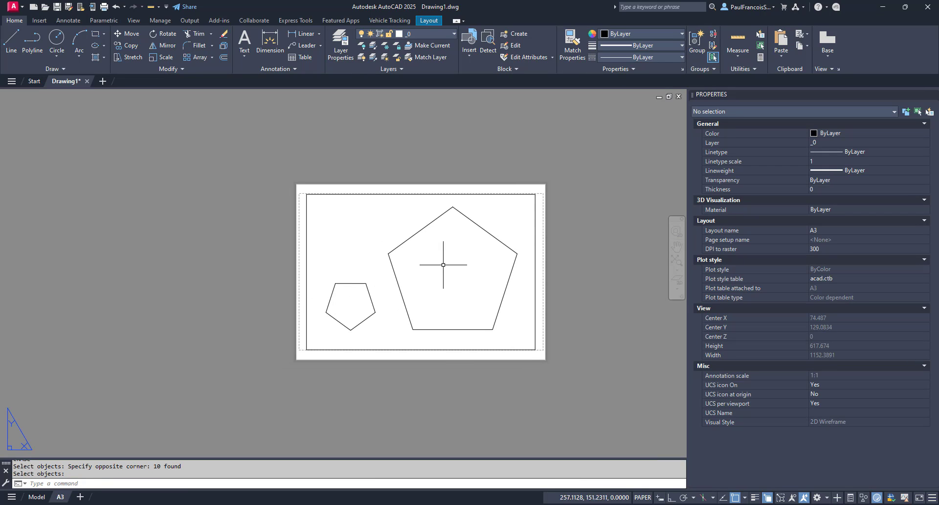
{"action": "scroll", "coordinate": [386, 273], "scroll_direction": "down", "scroll_amount": 3}
{"action": "scroll", "coordinate": [408, 260], "scroll_direction": "up", "scroll_amount": 3}
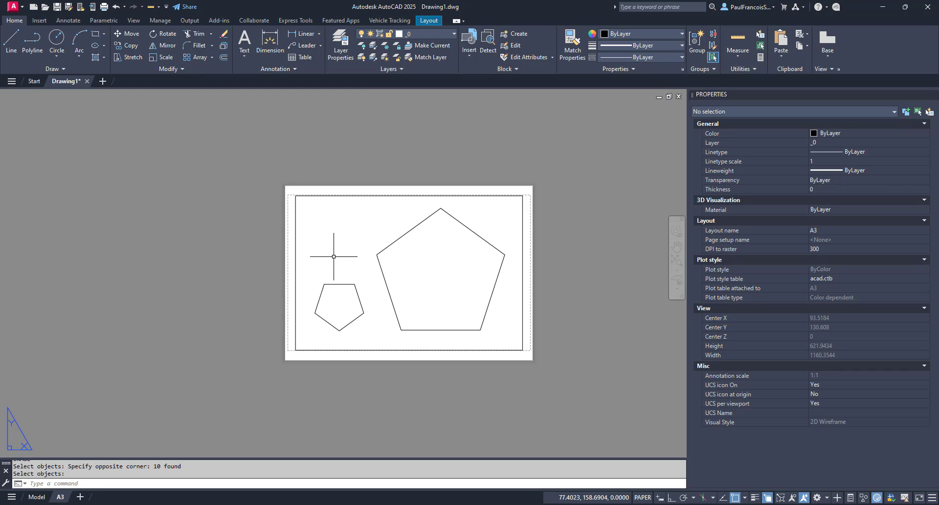
Step: Move the small pentagon from its geometric center to the geometric center of the large pentagon
{"action": "scroll", "coordinate": [352, 300], "scroll_direction": "up", "scroll_amount": 4}
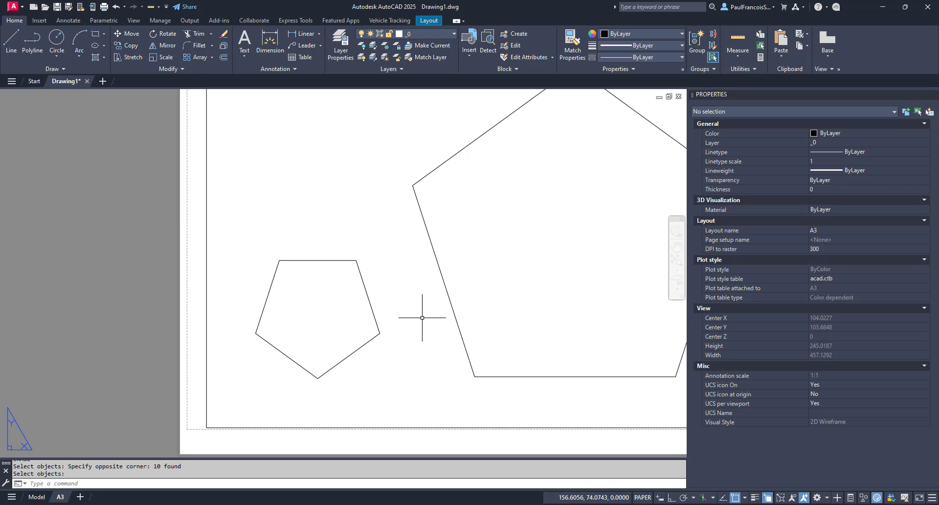
{"action": "type", "text": "m"}
{"action": "key", "text": "space"}
{"action": "left_click", "coordinate": [397, 346]}
{"action": "left_click", "coordinate": [344, 290]}
{"action": "key", "text": "space"}
{"action": "right_click", "coordinate": [376, 255], "text": "shift"}
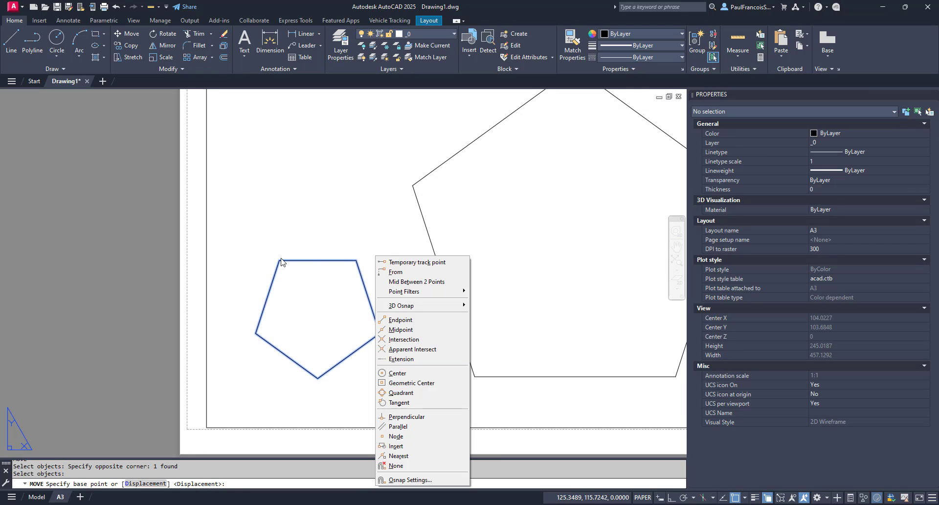
{"action": "left_click", "coordinate": [404, 383]}
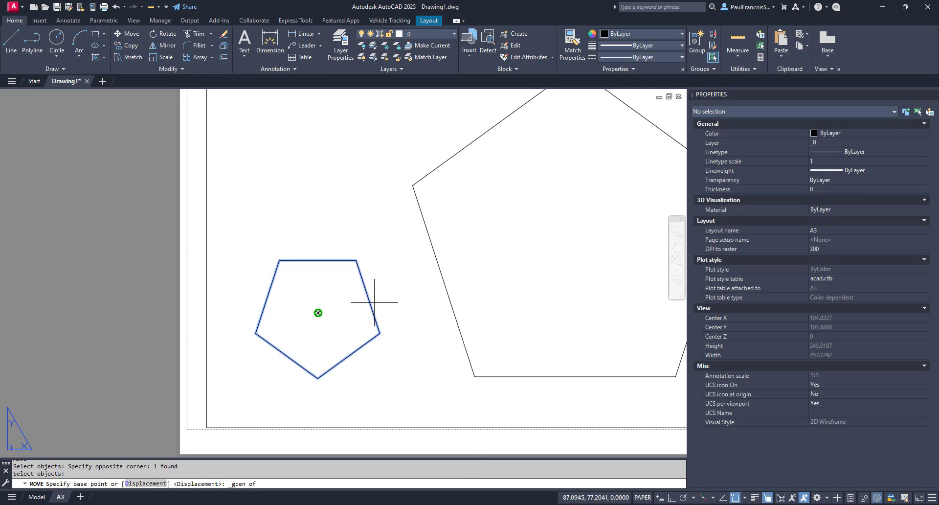
{"action": "left_click", "coordinate": [374, 303]}
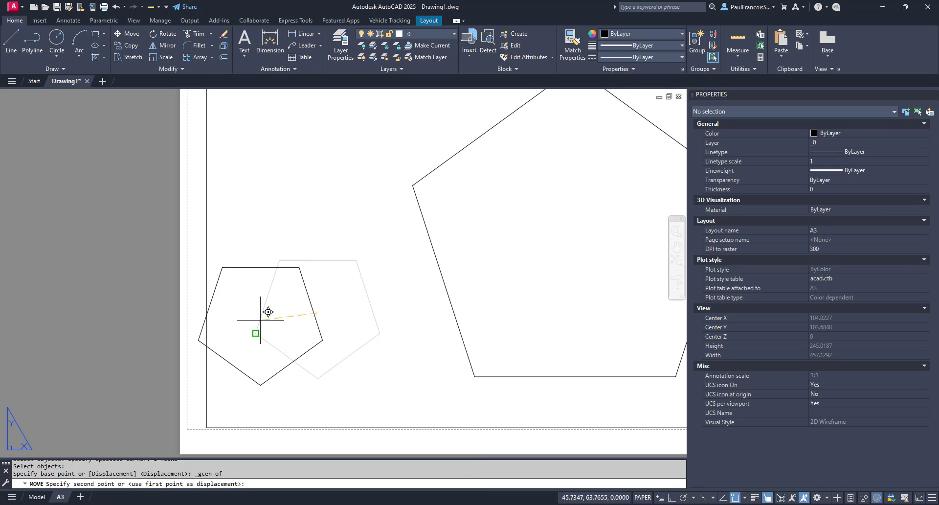
{"action": "scroll", "coordinate": [293, 318], "scroll_direction": "down", "scroll_amount": 3}
{"action": "scroll", "coordinate": [337, 313], "scroll_direction": "up", "scroll_amount": 1}
{"action": "right_click", "coordinate": [360, 270], "text": "shift"}
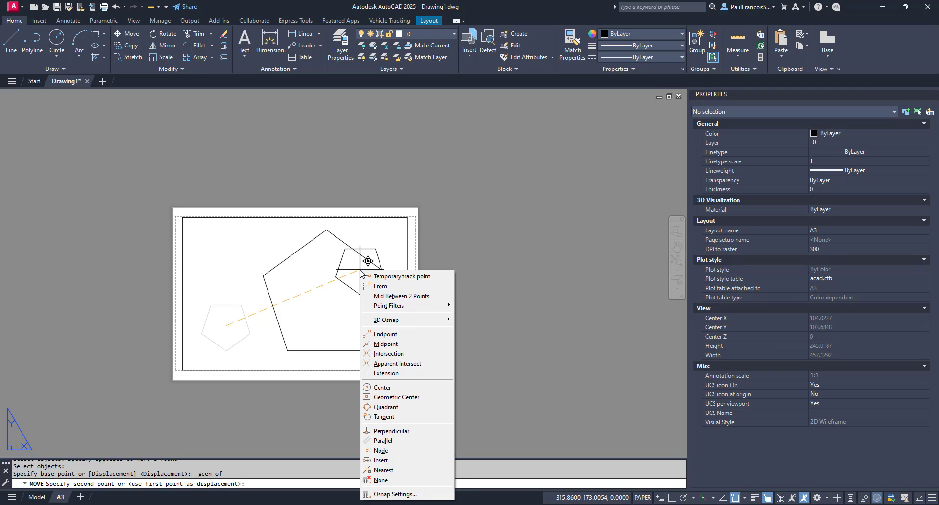
{"action": "left_click", "coordinate": [391, 397]}
{"action": "left_click", "coordinate": [379, 316]}
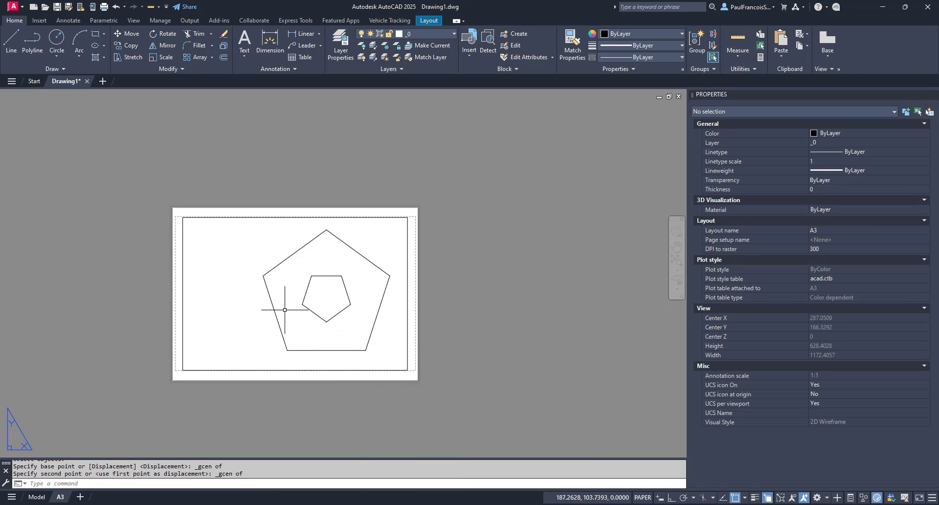
Step: Move both concentric pentagons together toward the left side of the sheet, leaving free space on their right
{"action": "scroll", "coordinate": [282, 284], "scroll_direction": "up", "scroll_amount": 2}
{"action": "type", "text": "m"}
{"action": "key", "text": "Return"}
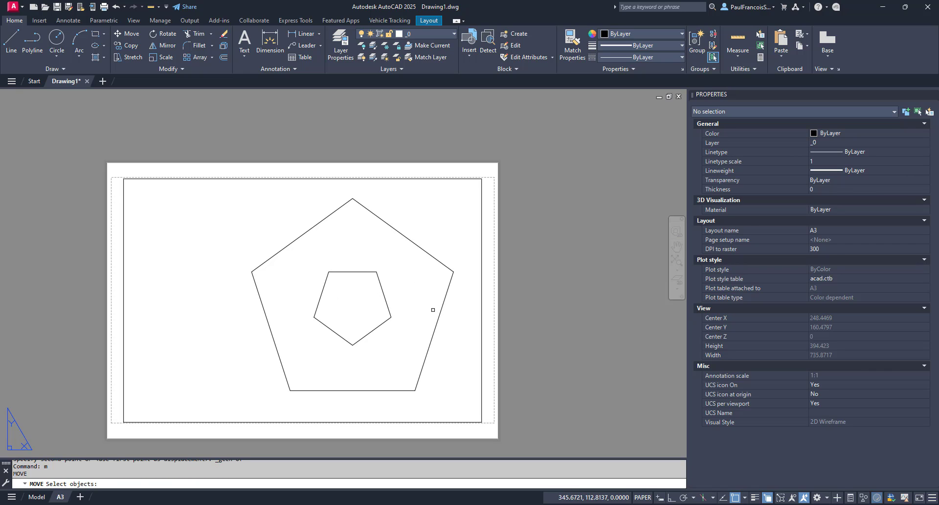
{"action": "left_click", "coordinate": [446, 353]}
{"action": "left_click", "coordinate": [267, 246]}
{"action": "key", "text": "Return"}
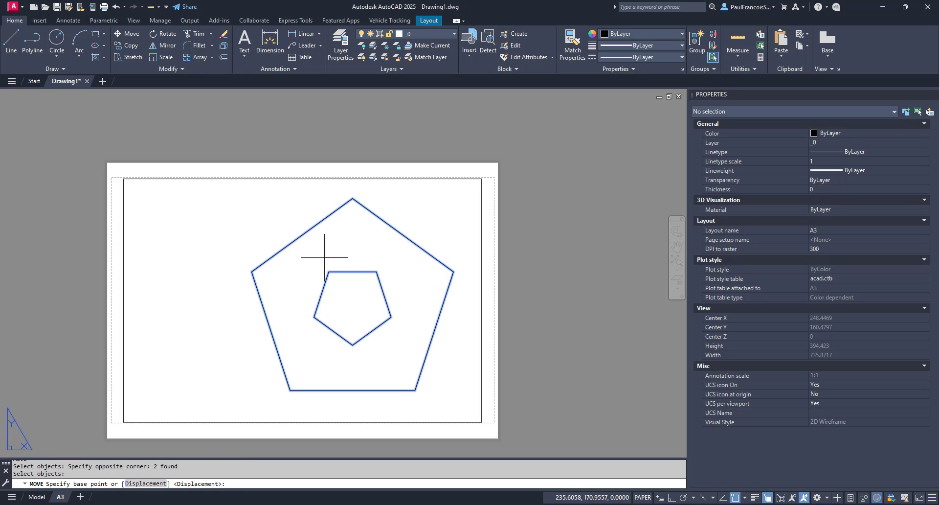
{"action": "left_click", "coordinate": [355, 299]}
{"action": "left_click", "coordinate": [290, 301]}
{"action": "scroll", "coordinate": [216, 154], "scroll_direction": "down", "scroll_amount": 1}
{"action": "scroll", "coordinate": [163, 142], "scroll_direction": "up", "scroll_amount": 1}
{"action": "key", "text": "Escape"}
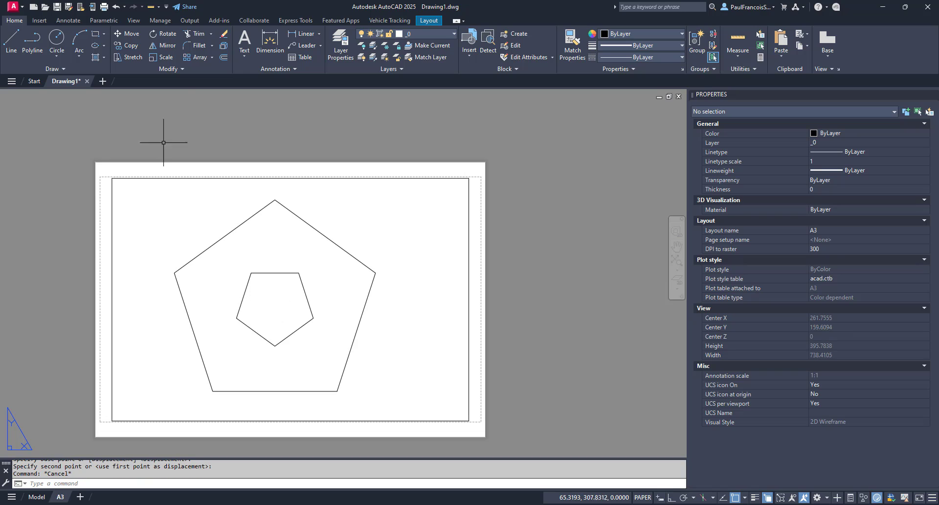
Step: Copy the inner pentagon to the free area at the lower right of the sheet, inside the border
{"action": "left_click", "coordinate": [129, 48]}
{"action": "left_click", "coordinate": [262, 294]}
{"action": "left_click", "coordinate": [258, 259]}
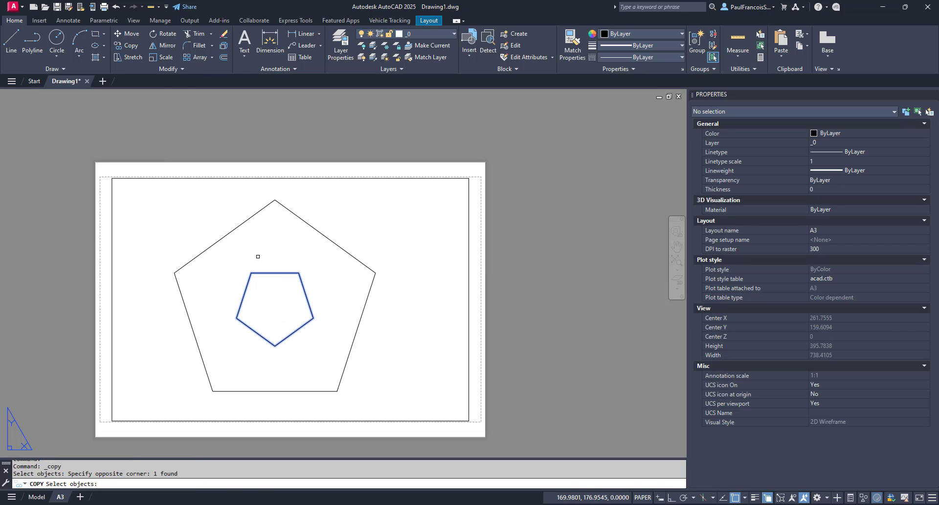
{"action": "key", "text": "Return"}
{"action": "left_click", "coordinate": [263, 311]}
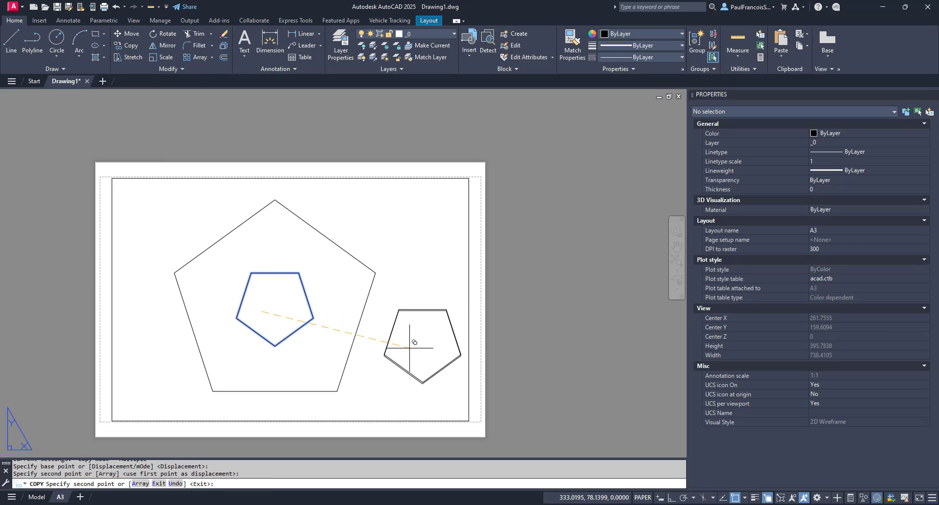
{"action": "scroll", "coordinate": [422, 310], "scroll_direction": "down", "scroll_amount": 1}
{"action": "key", "text": "Escape"}
{"action": "key", "text": "Escape"}
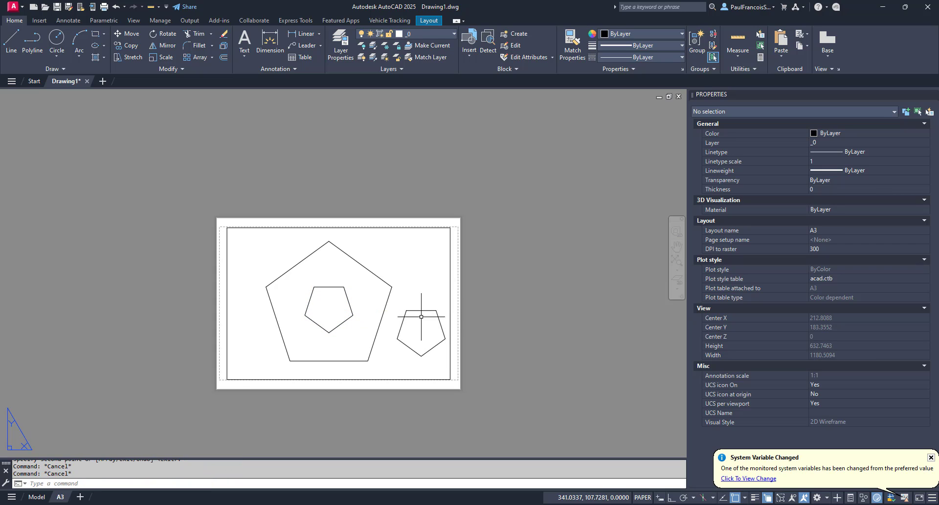
{"action": "scroll", "coordinate": [353, 294], "scroll_direction": "up", "scroll_amount": 4}
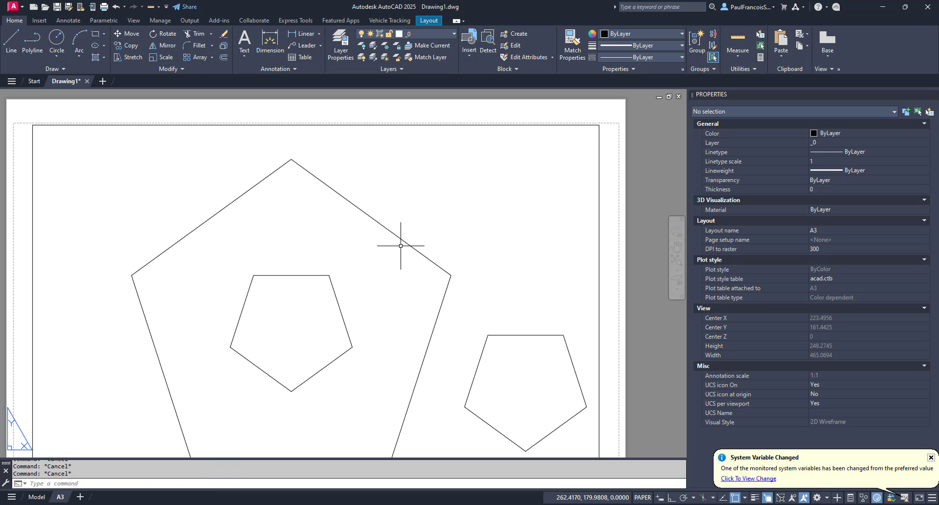
{"action": "left_click", "coordinate": [932, 459]}
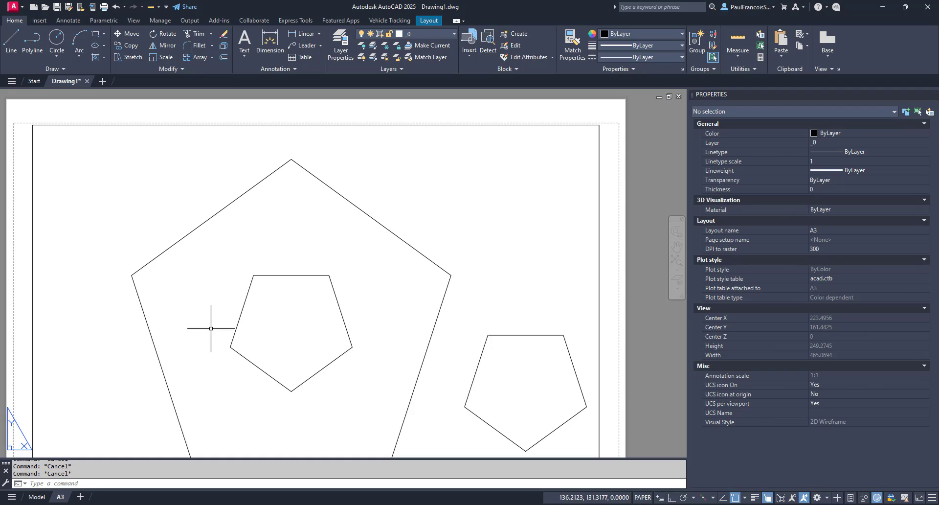
Step: Convert the large pentagon and the small pentagon inside it into two separate regions
{"action": "scroll", "coordinate": [308, 276], "scroll_direction": "down", "scroll_amount": 4}
{"action": "scroll", "coordinate": [276, 284], "scroll_direction": "up", "scroll_amount": 2}
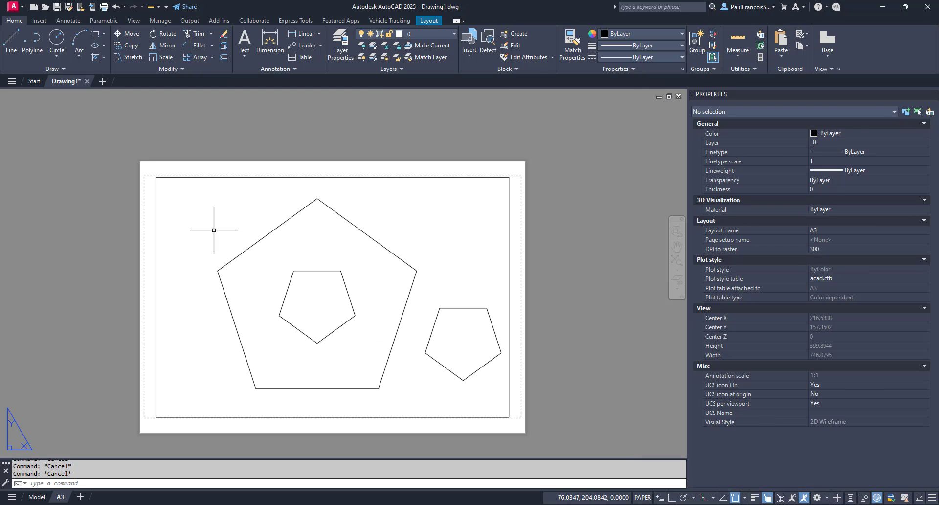
{"action": "left_click", "coordinate": [60, 69]}
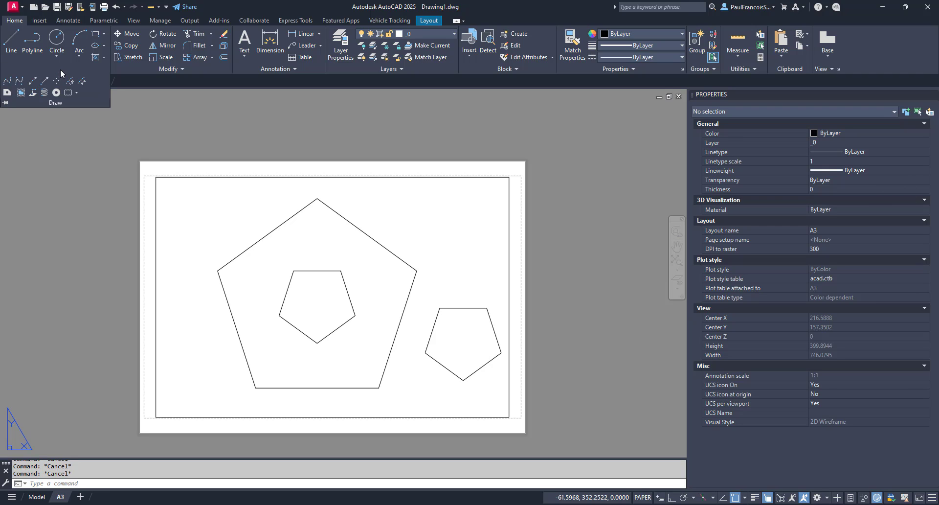
{"action": "left_click", "coordinate": [7, 92]}
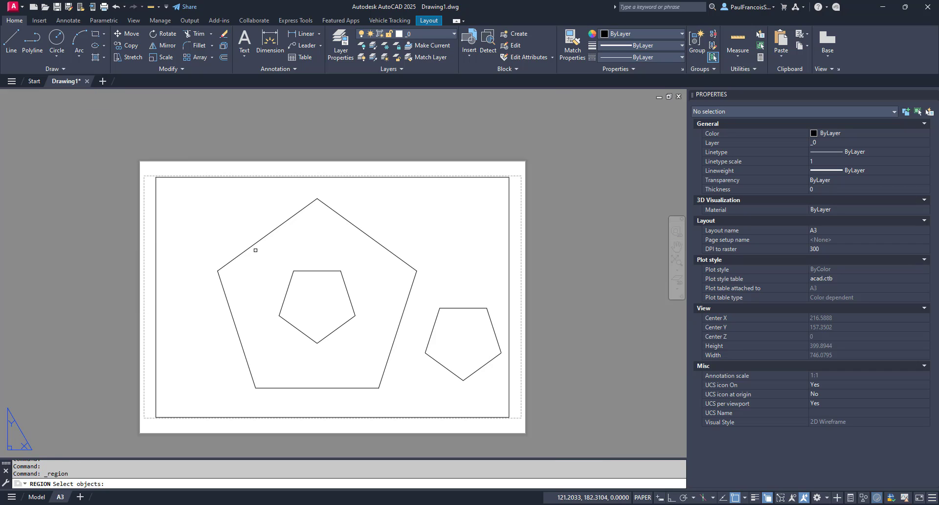
{"action": "left_click", "coordinate": [254, 242]}
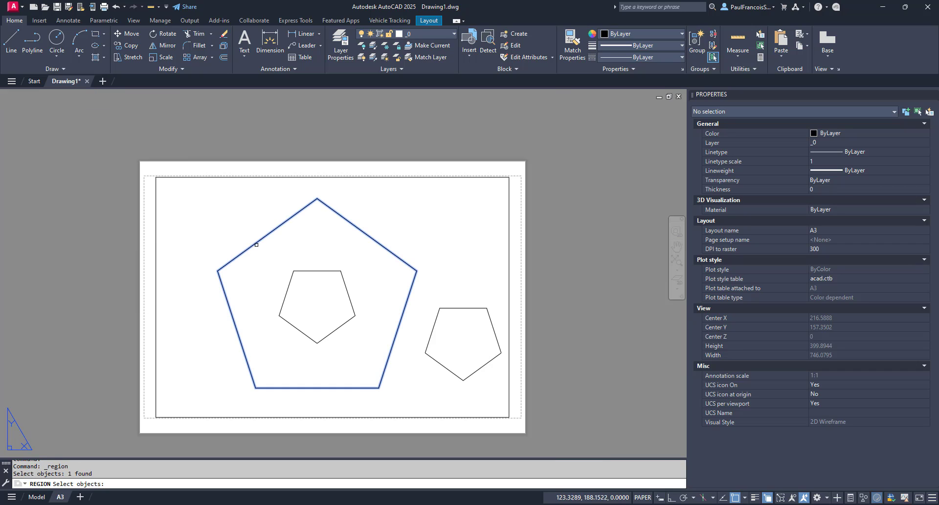
{"action": "key", "text": "Return"}
{"action": "key", "text": "Return"}
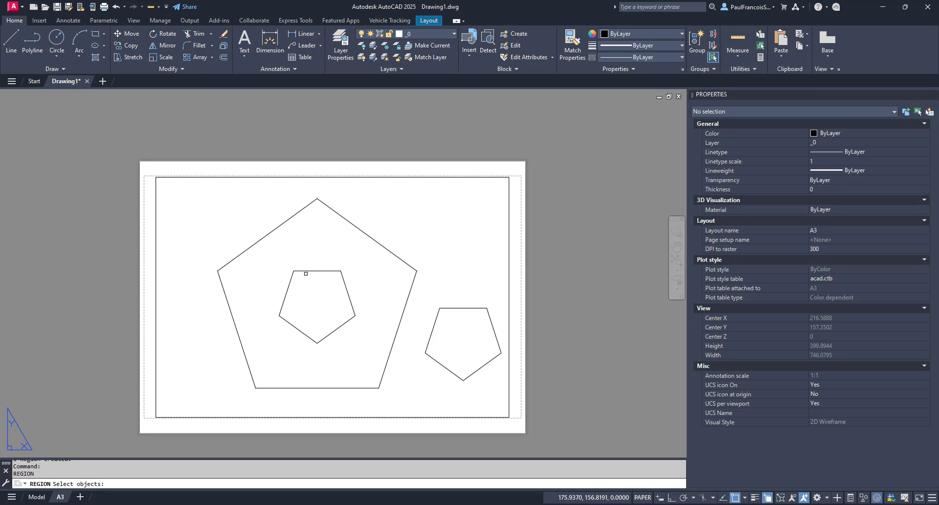
{"action": "left_click", "coordinate": [309, 272]}
{"action": "key", "text": "Return"}
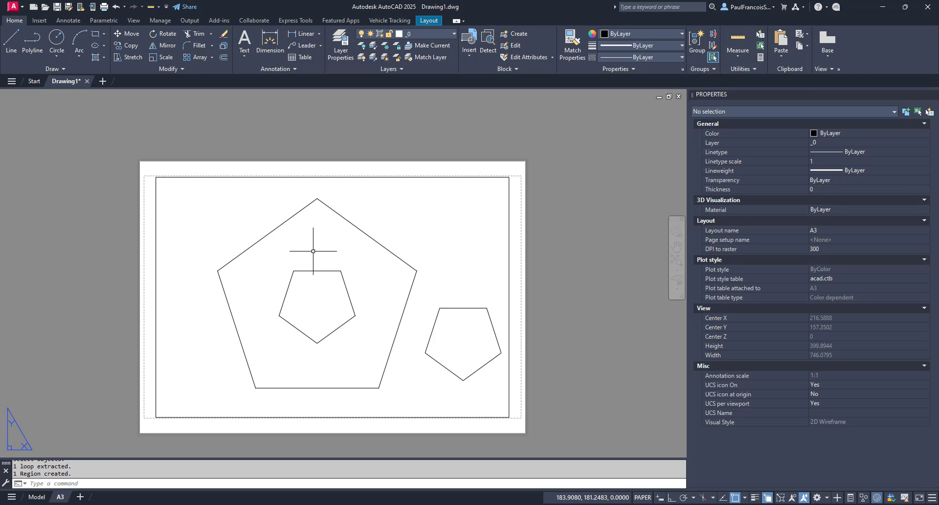
Step: Check the object type of the two concentric pentagons in their properties
{"action": "left_click", "coordinate": [287, 311]}
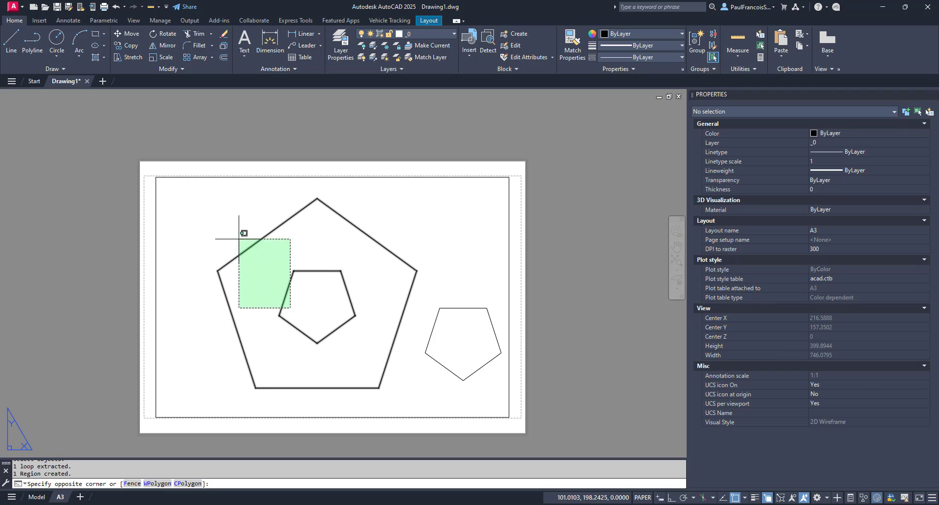
{"action": "left_click", "coordinate": [233, 228]}
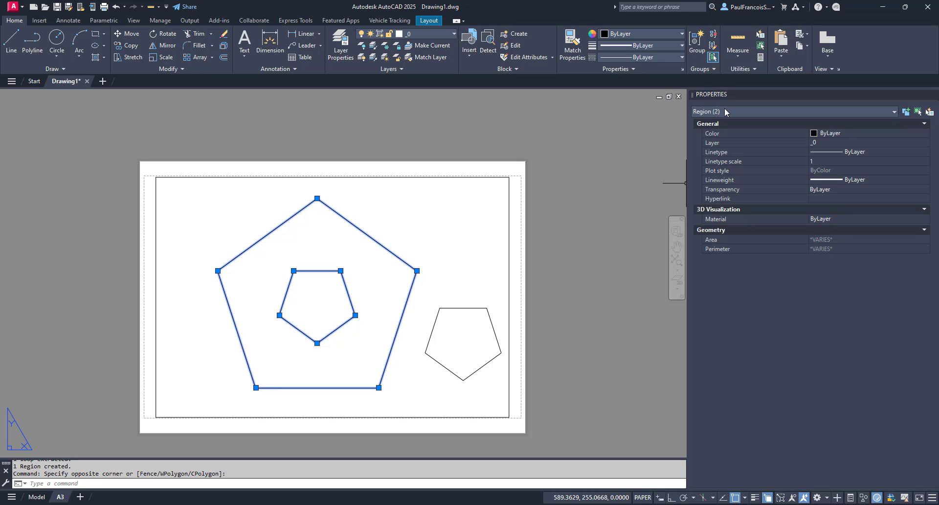
{"action": "key", "text": "Escape"}
{"action": "key", "text": "Escape"}
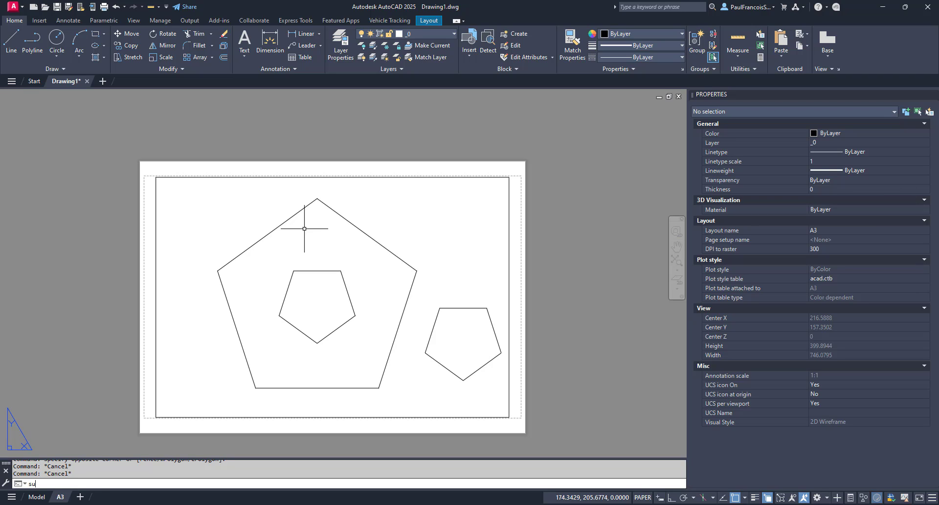
Step: Subtract the inner pentagon region from the large pentagon region and check that both outlines select as one region
{"action": "type", "text": "tract"}
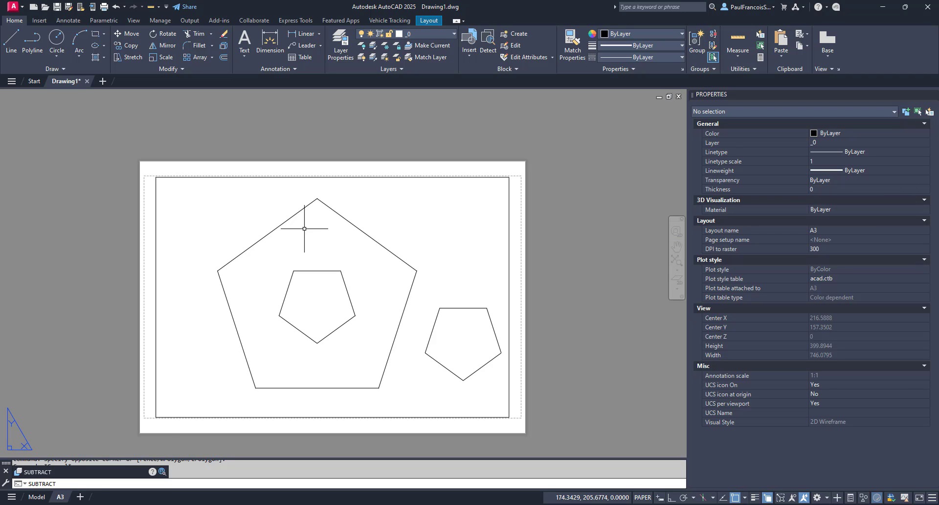
{"action": "left_click", "coordinate": [48, 472]}
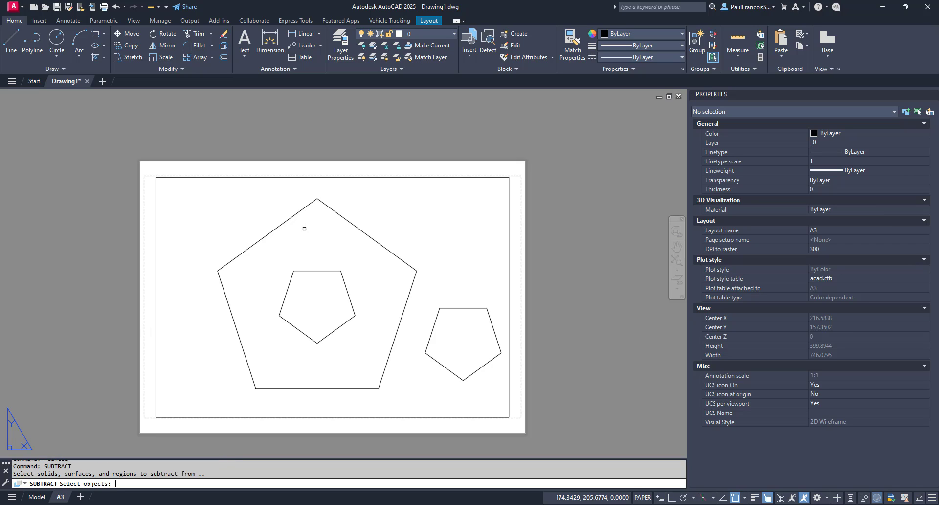
{"action": "left_click", "coordinate": [264, 235]}
{"action": "key", "text": "Return"}
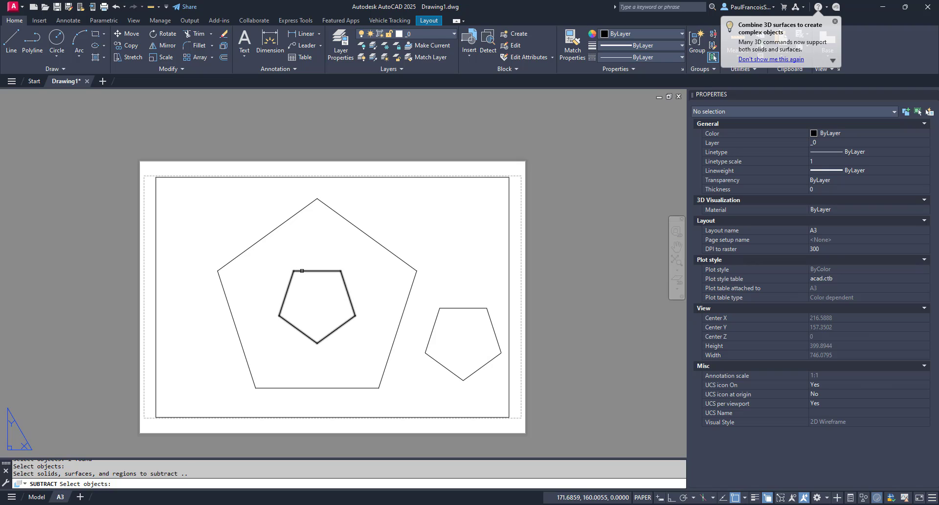
{"action": "left_click", "coordinate": [308, 269]}
{"action": "key", "text": "Return"}
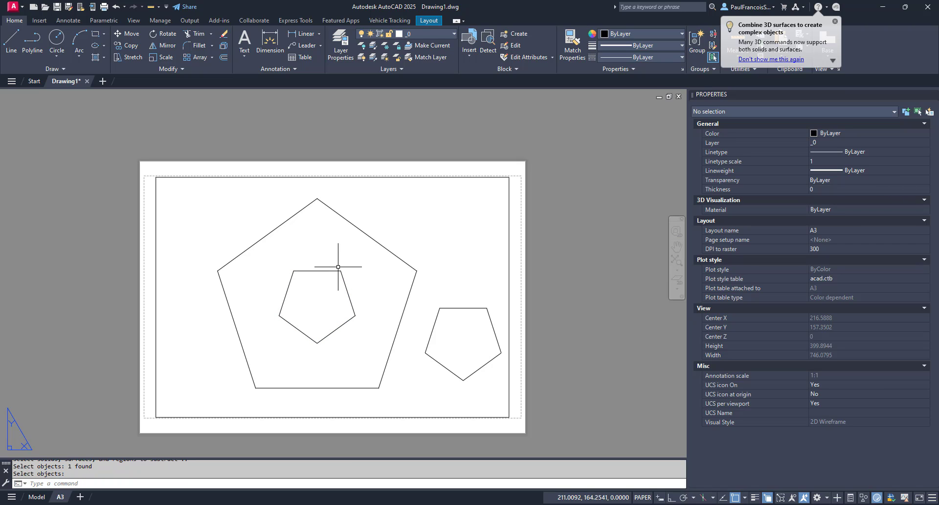
{"action": "left_click", "coordinate": [389, 357]}
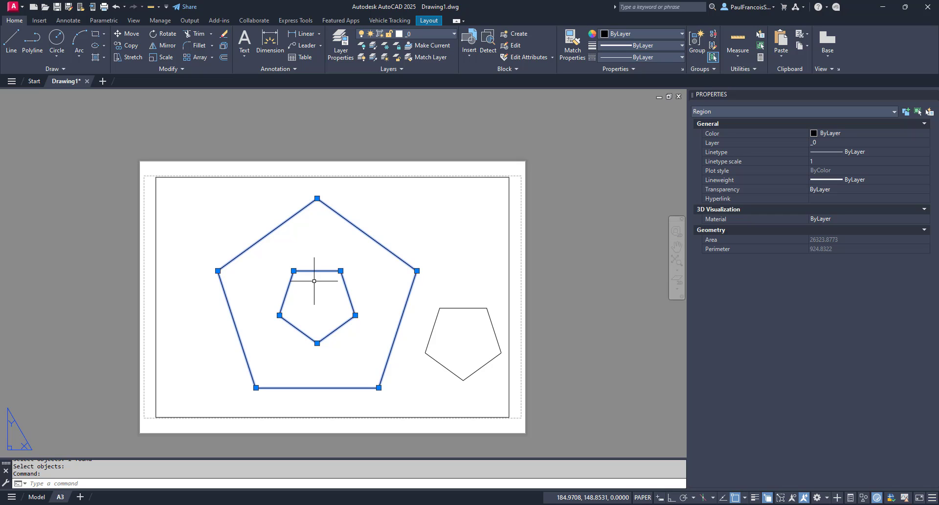
{"action": "key", "text": "Escape"}
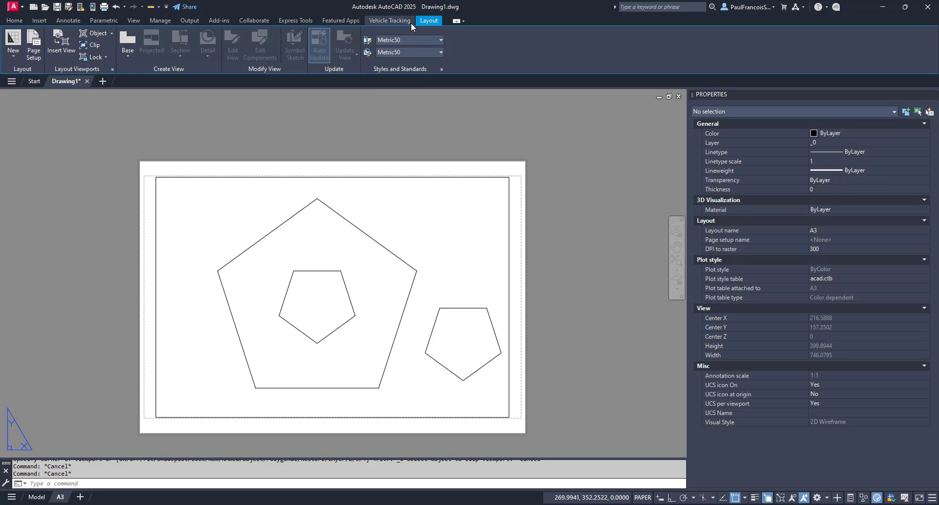
{"action": "left_click", "coordinate": [171, 104]}
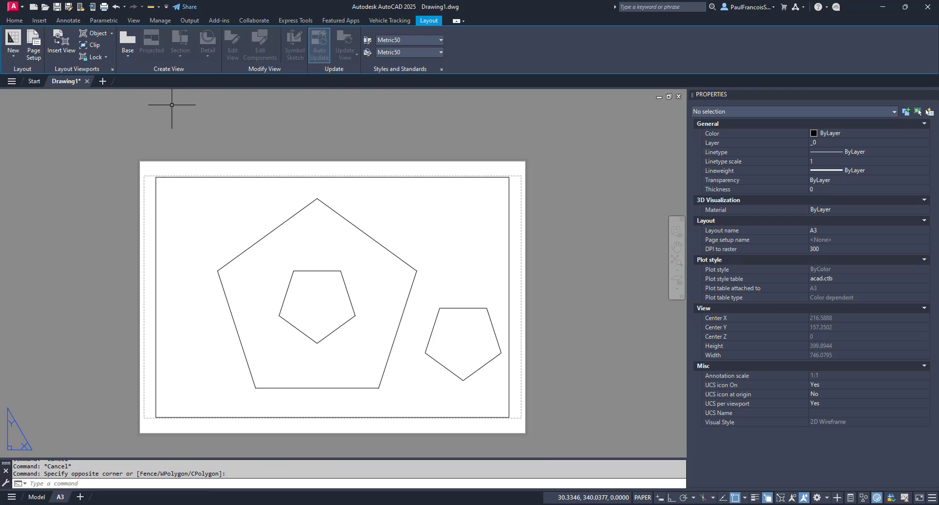
{"action": "double_click", "coordinate": [429, 22]}
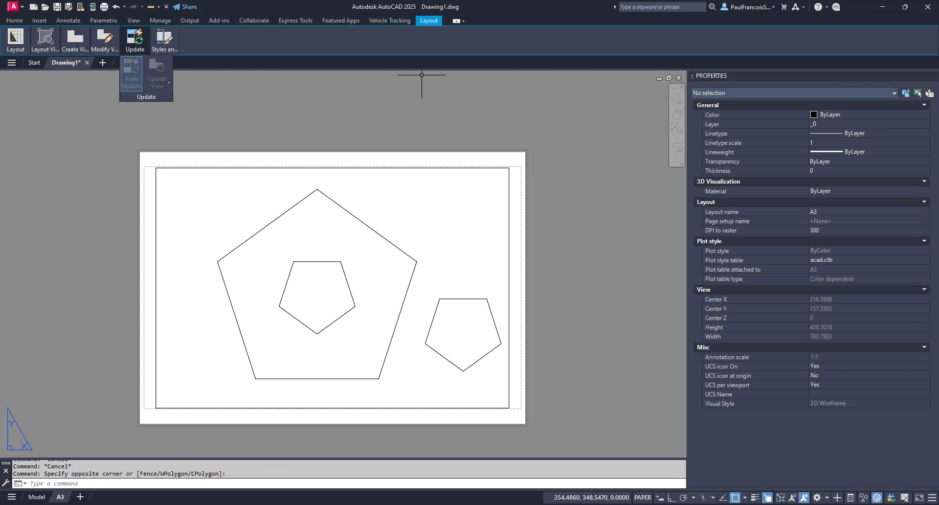
{"action": "left_click", "coordinate": [455, 21]}
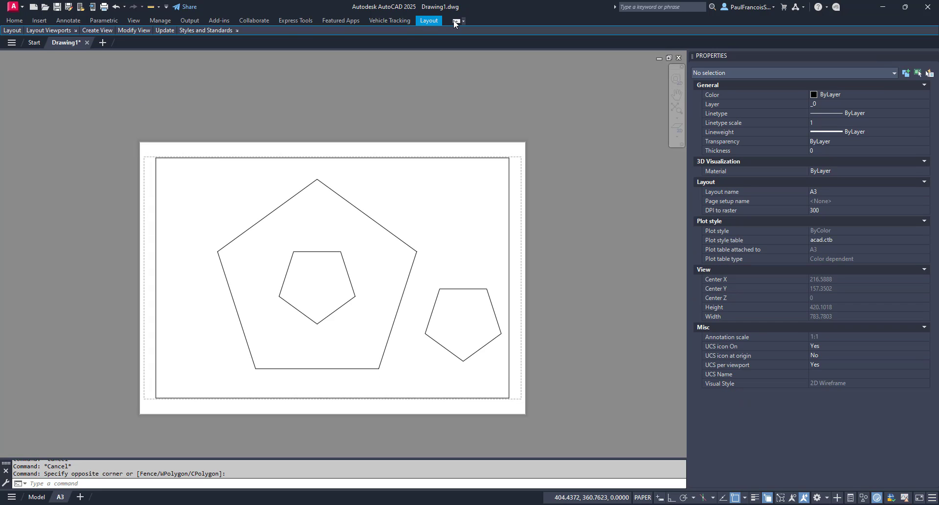
{"action": "left_click", "coordinate": [454, 21]}
{"action": "left_click", "coordinate": [454, 21]}
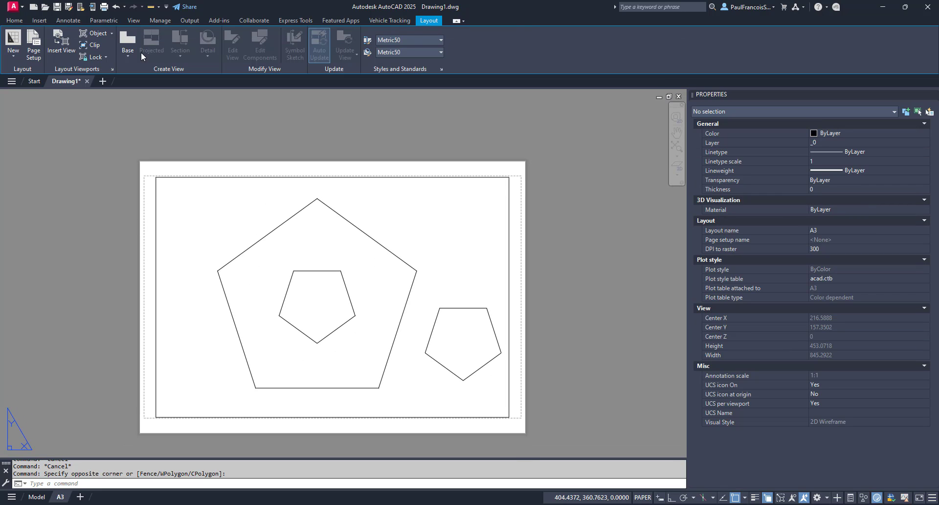
Step: Create a layout viewport from the subtracted pentagon ring region
{"action": "left_click", "coordinate": [109, 33]}
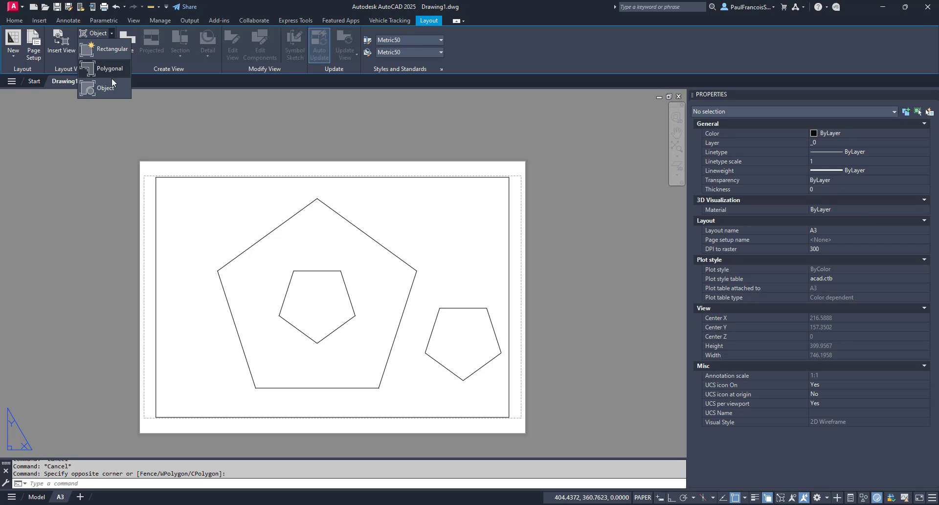
{"action": "left_click", "coordinate": [105, 87]}
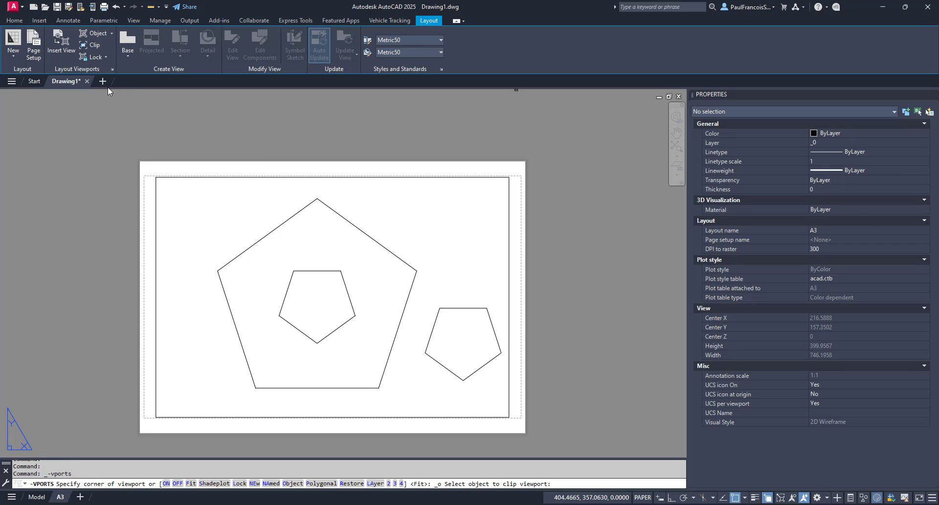
{"action": "left_click", "coordinate": [233, 259]}
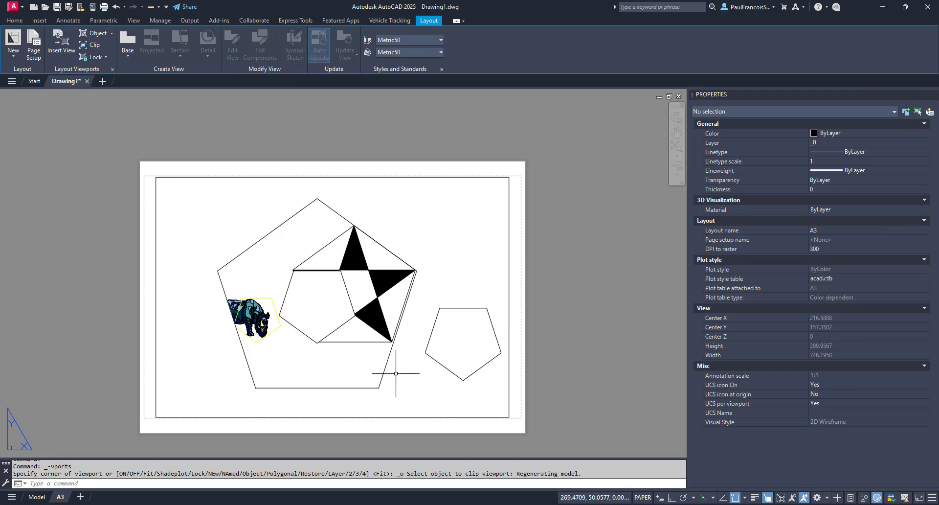
Step: Activate the pentagon ring viewport and fit the star's surrounding pentagon in it with the Object option of Zoom
{"action": "double_click", "coordinate": [273, 255]}
{"action": "scroll", "coordinate": [268, 265], "scroll_direction": "up", "scroll_amount": 3}
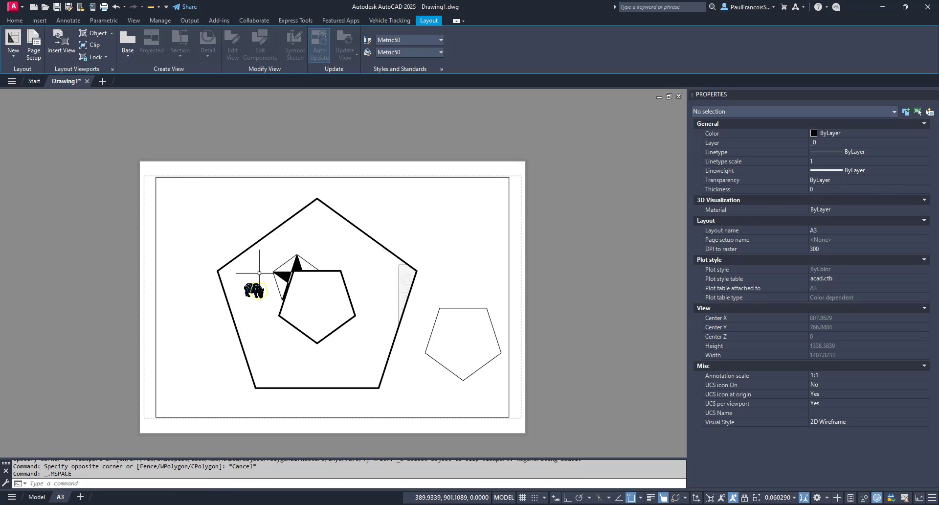
{"action": "scroll", "coordinate": [281, 279], "scroll_direction": "down", "scroll_amount": 4}
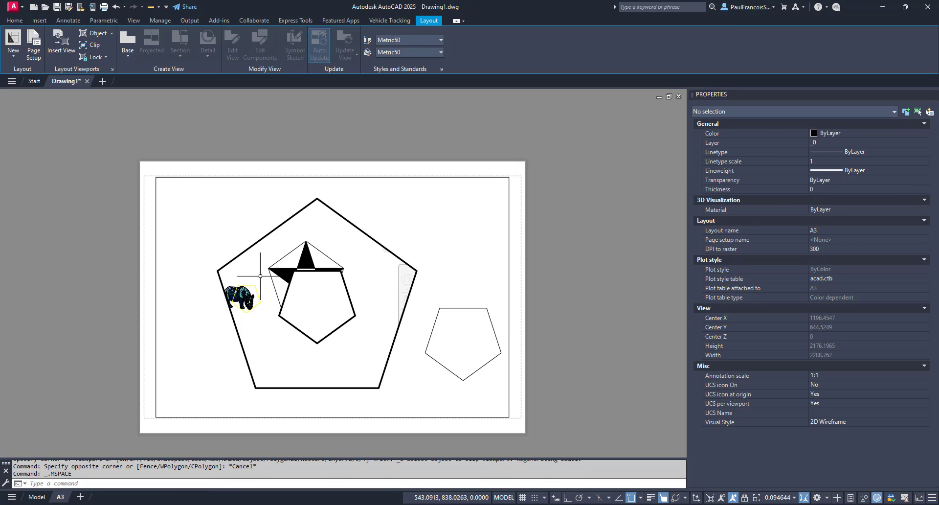
{"action": "mouse_move", "coordinate": [259, 272]}
{"action": "middle_mouse_down"}
{"action": "mouse_move", "coordinate": [262, 314]}
{"action": "mouse_move", "coordinate": [267, 271]}
{"action": "mouse_move", "coordinate": [265, 297]}
{"action": "mouse_move", "coordinate": [261, 289]}
{"action": "middle_mouse_up"}
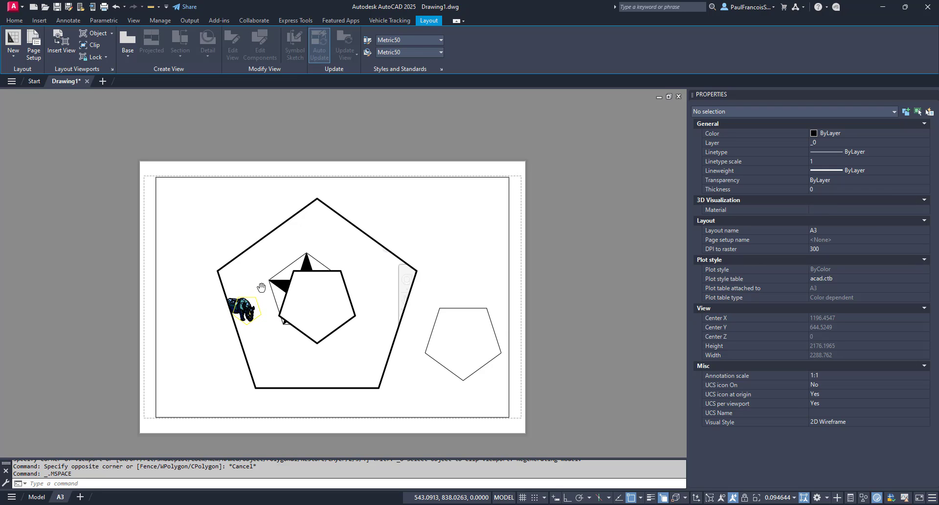
{"action": "left_click", "coordinate": [311, 256]}
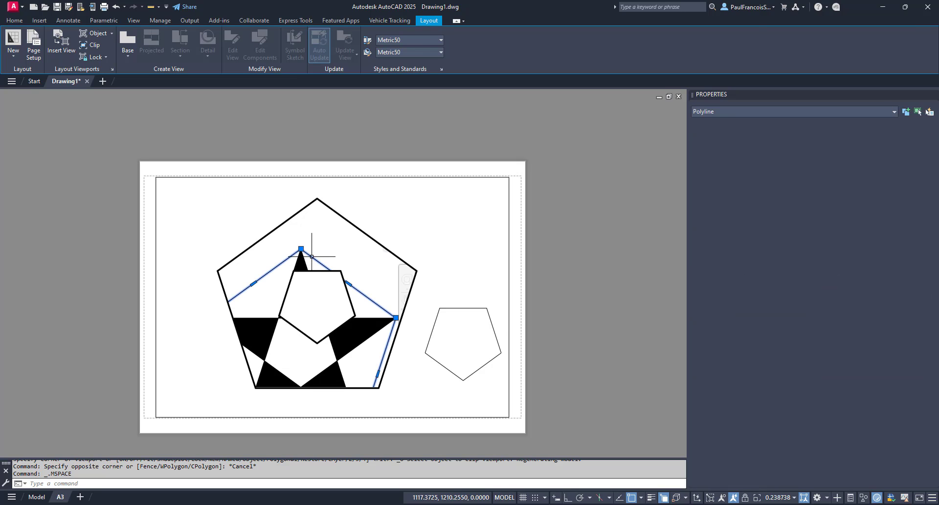
{"action": "scroll", "coordinate": [318, 248], "scroll_direction": "down", "scroll_amount": 4}
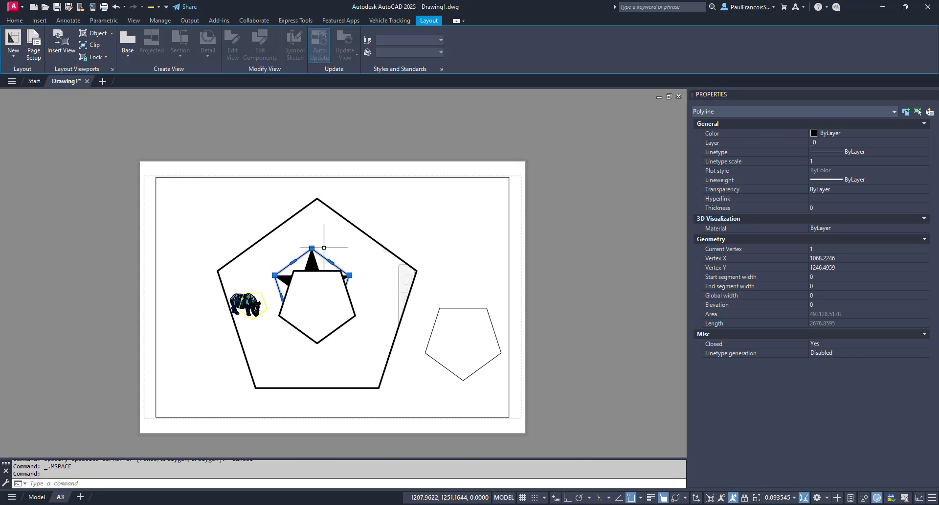
{"action": "key", "text": "Escape"}
{"action": "key", "text": "Escape"}
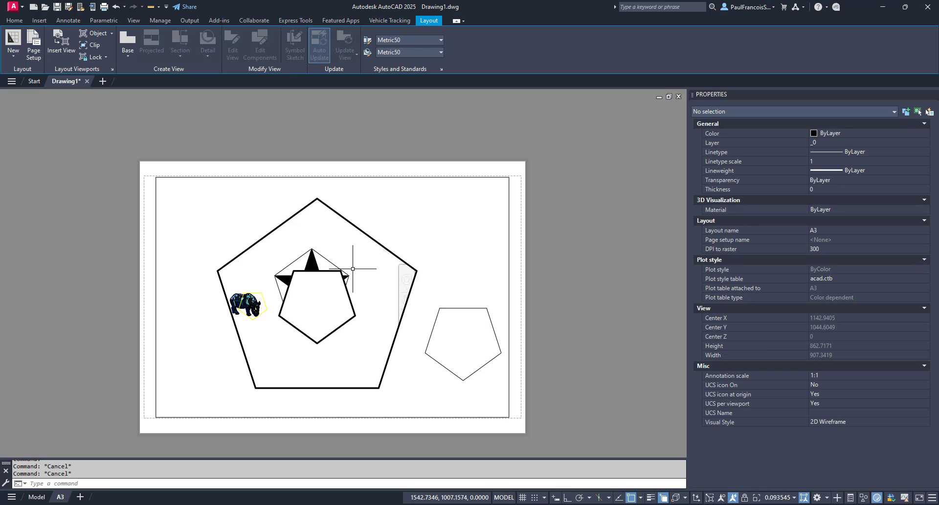
{"action": "key", "text": "Return"}
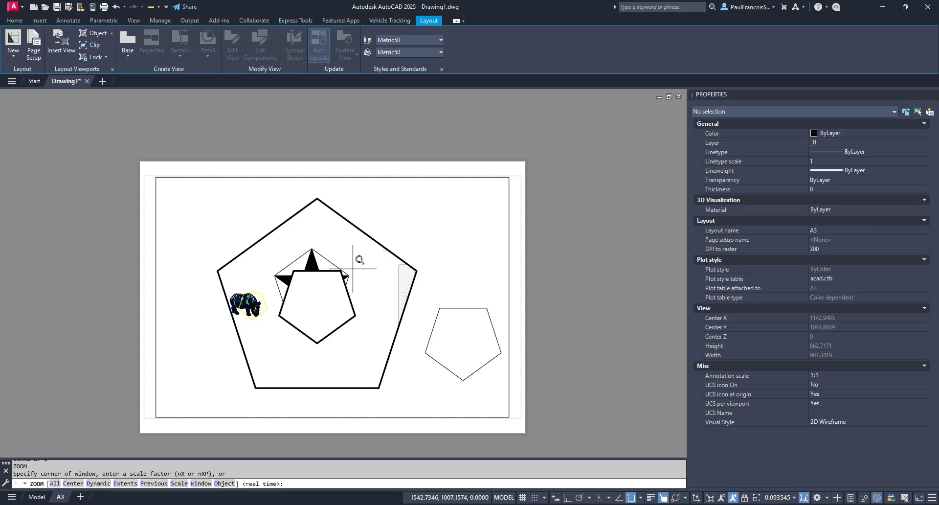
{"action": "left_click", "coordinate": [224, 483]}
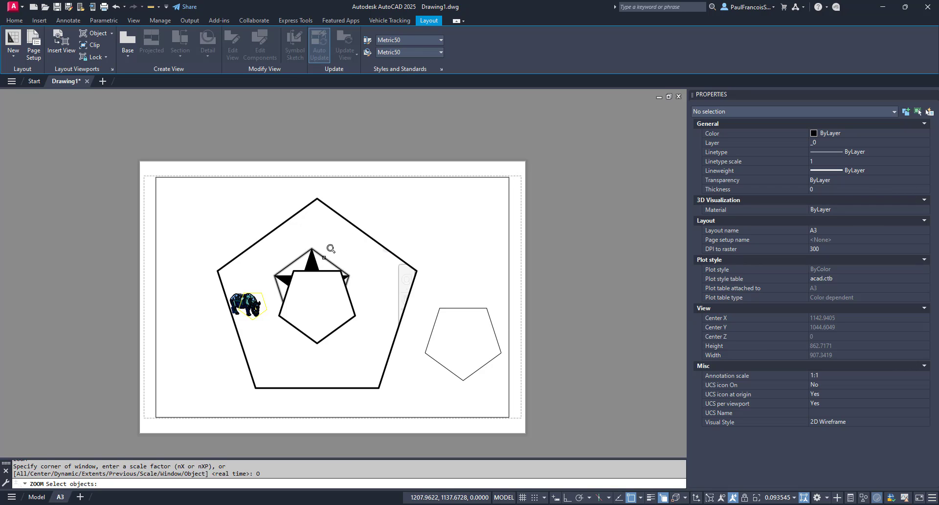
{"action": "left_click", "coordinate": [323, 258]}
{"action": "key", "text": "Return"}
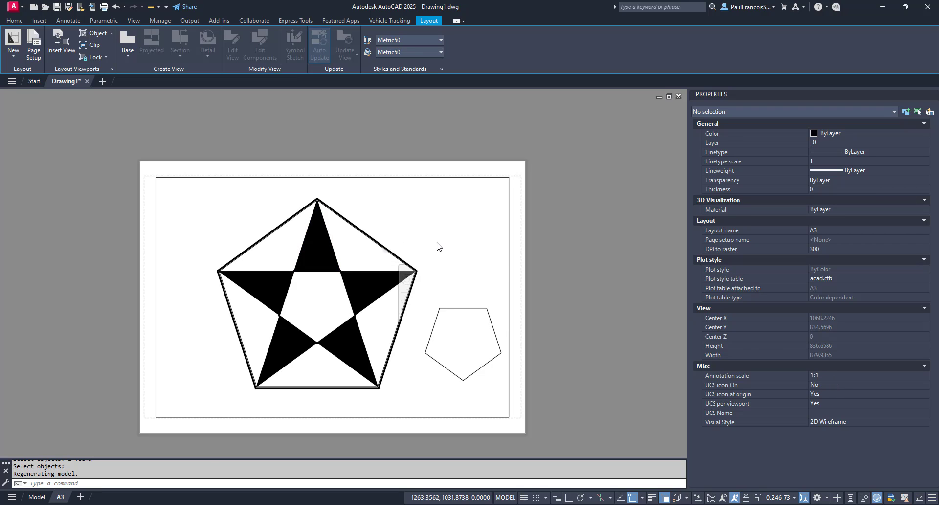
Step: Explore the model inside the active viewport by shifting its view between the rhino artwork and the star
{"action": "key", "text": "Escape"}
{"action": "key", "text": "Escape"}
{"action": "scroll", "coordinate": [388, 228], "scroll_direction": "down", "scroll_amount": 5}
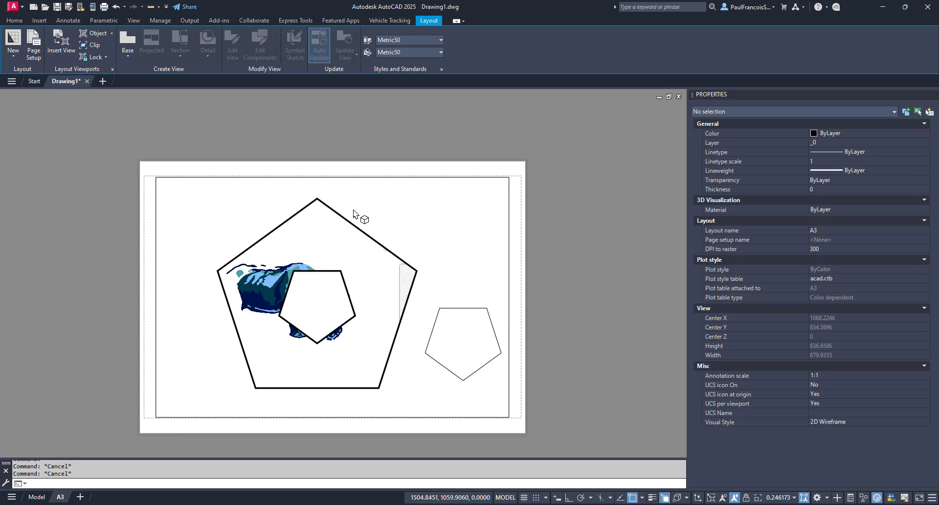
{"action": "scroll", "coordinate": [350, 215], "scroll_direction": "up", "scroll_amount": 5}
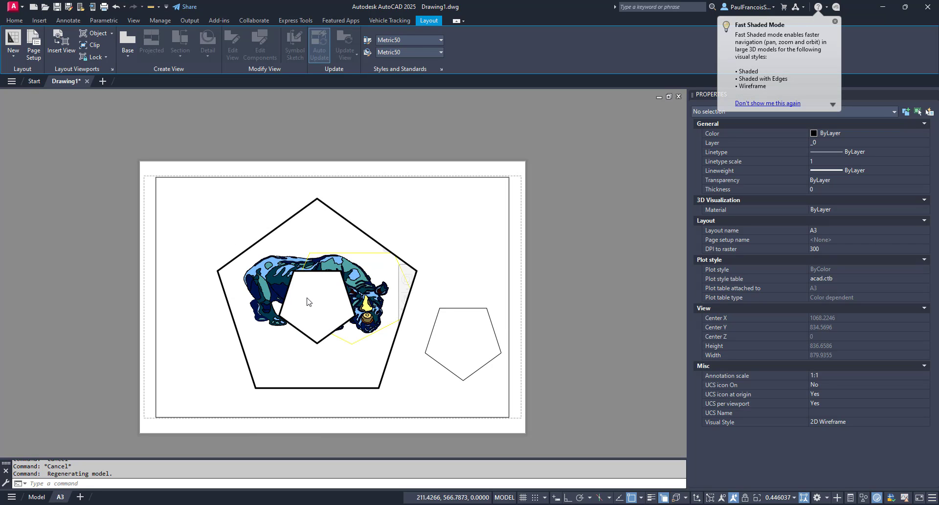
{"action": "key", "text": "Escape"}
{"action": "left_click", "coordinate": [292, 242]}
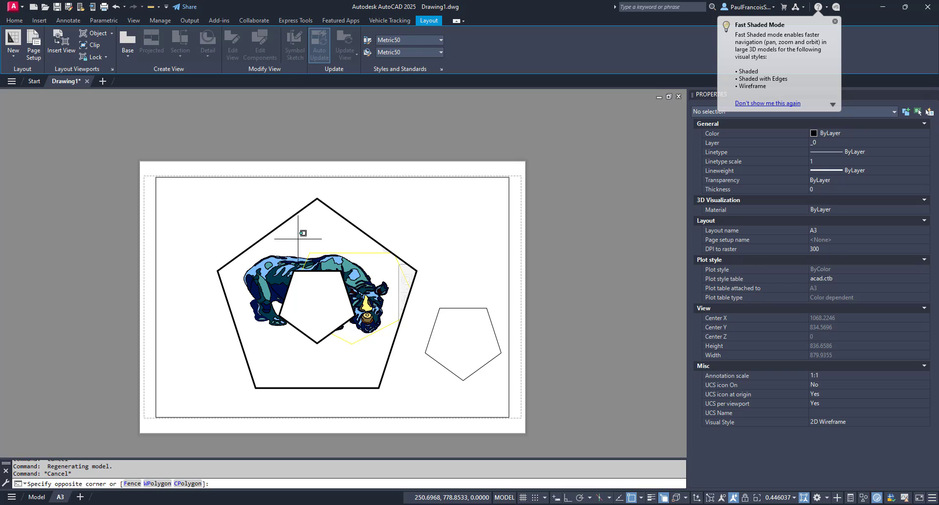
{"action": "scroll", "coordinate": [292, 241], "scroll_direction": "down", "scroll_amount": 2}
{"action": "scroll", "coordinate": [289, 254], "scroll_direction": "down", "scroll_amount": 6}
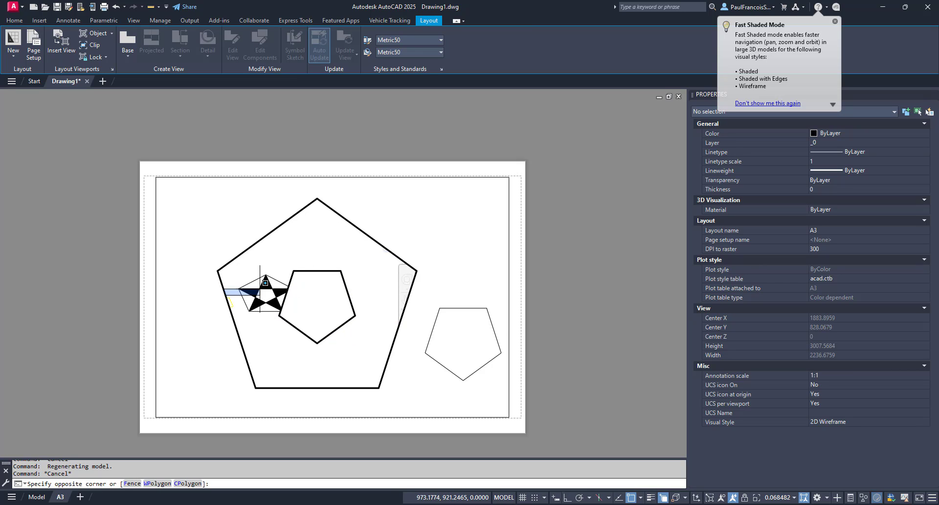
{"action": "left_click", "coordinate": [276, 268]}
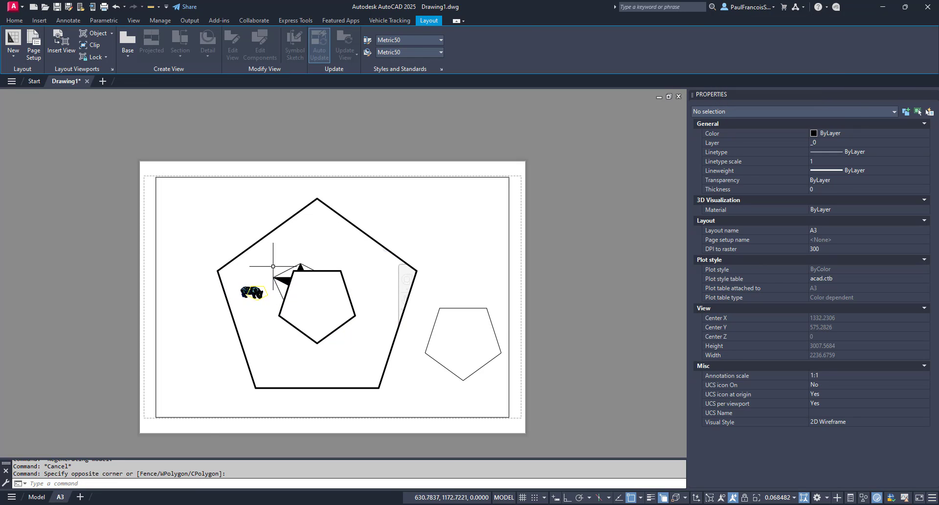
Step: Refit the viewport to the pentagon around the star using Zoom Object and return to paper space
{"action": "type", "text": "z"}
{"action": "key", "text": "Return"}
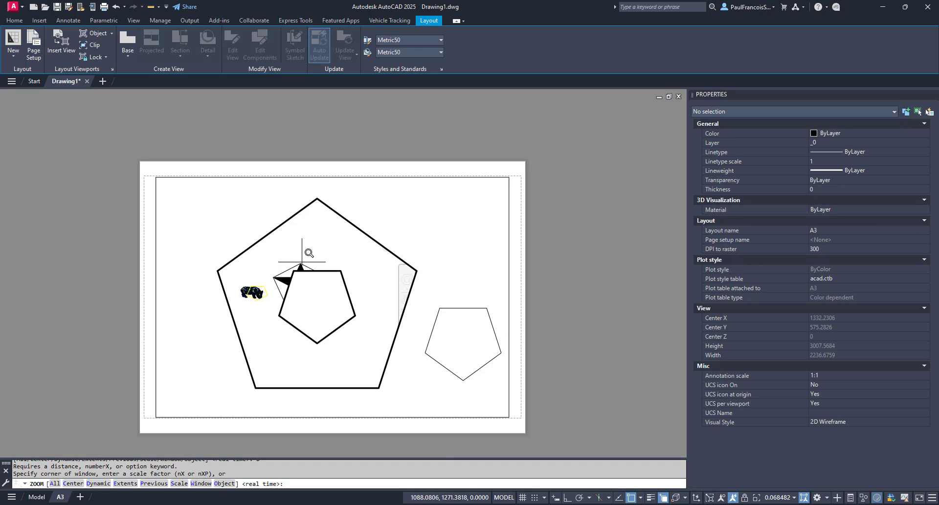
{"action": "key", "text": "Escape"}
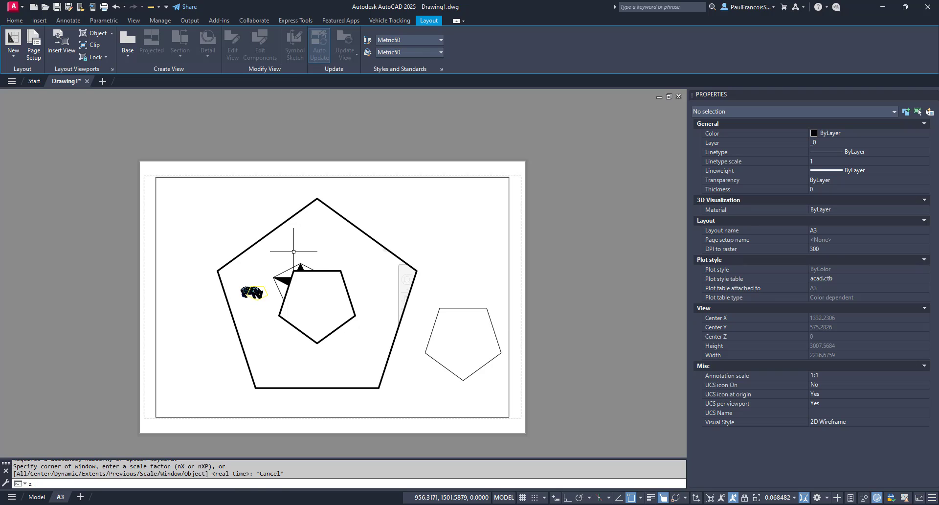
{"action": "key", "text": "Return"}
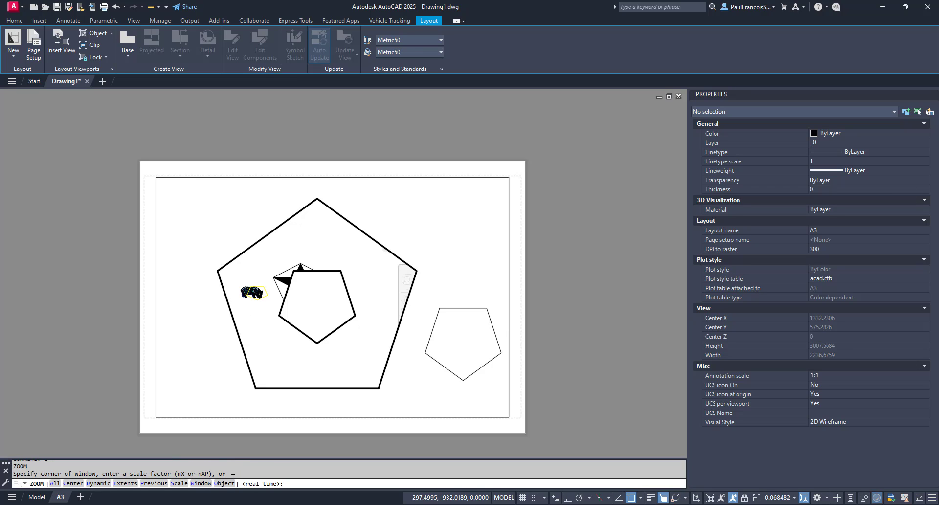
{"action": "left_click", "coordinate": [223, 483]}
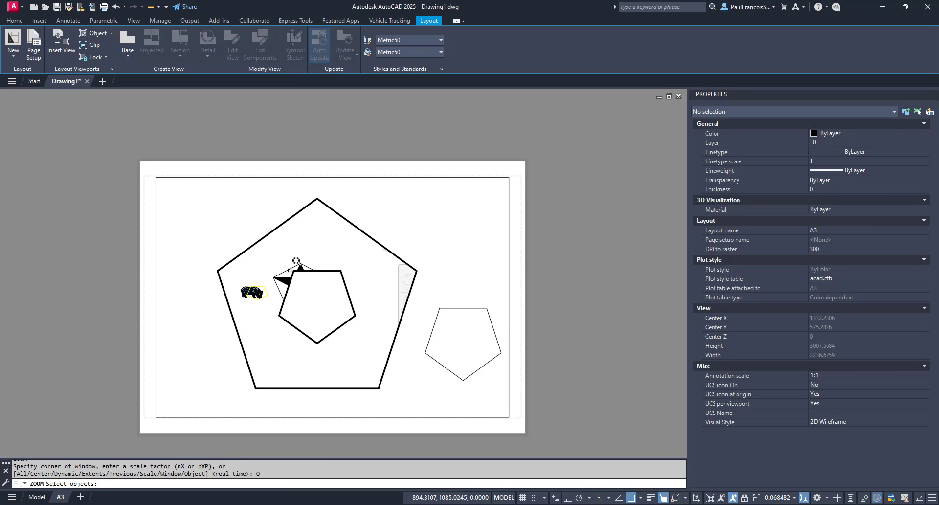
{"action": "left_click", "coordinate": [290, 267]}
{"action": "key", "text": "Return"}
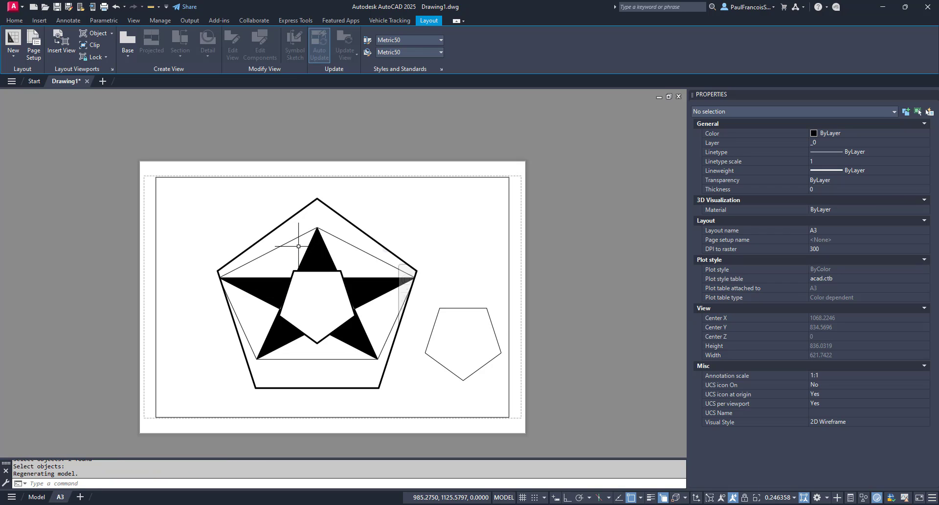
{"action": "double_click", "coordinate": [416, 213]}
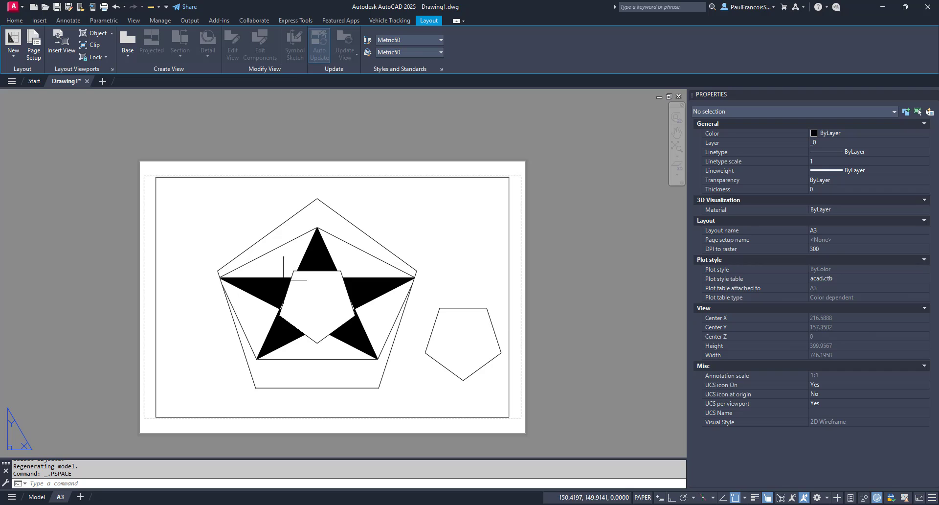
Step: Activate the pentagon ring viewport, zoom out to view the rhino artwork beside the star, and return to paper space
{"action": "double_click", "coordinate": [315, 218]}
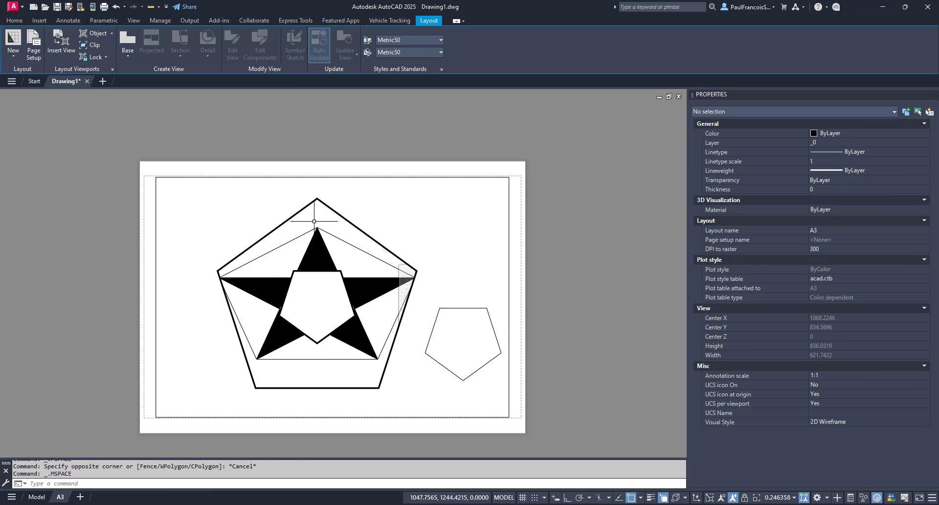
{"action": "scroll", "coordinate": [313, 253], "scroll_direction": "down", "scroll_amount": 2}
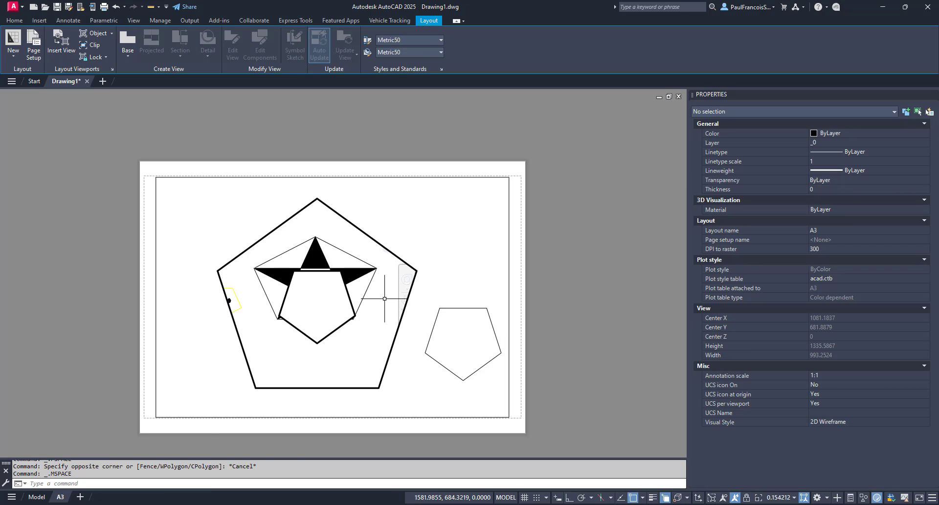
{"action": "scroll", "coordinate": [293, 309], "scroll_direction": "down", "scroll_amount": 4}
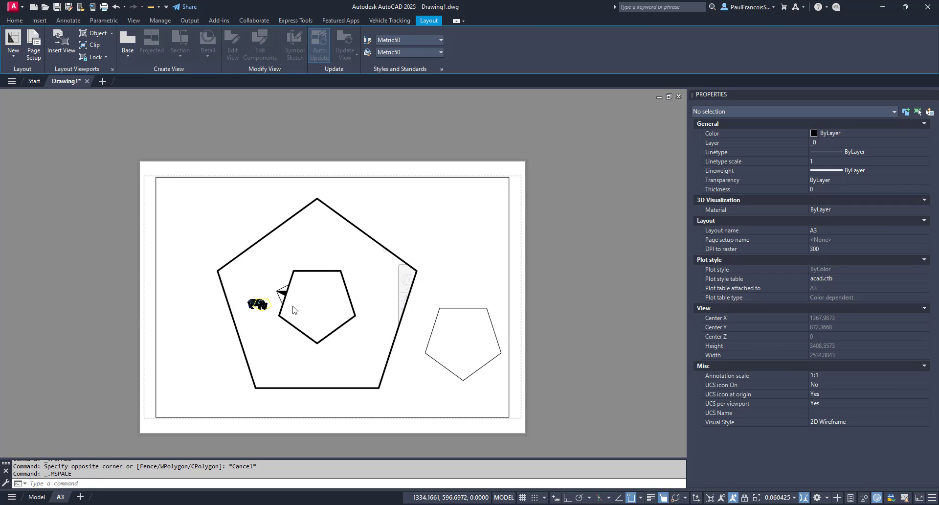
{"action": "scroll", "coordinate": [298, 309], "scroll_direction": "up", "scroll_amount": 2}
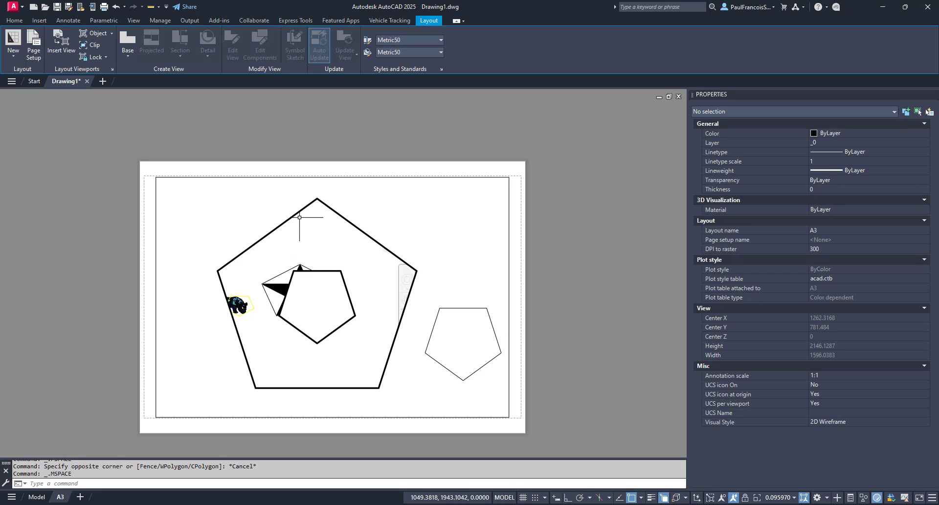
{"action": "double_click", "coordinate": [245, 215]}
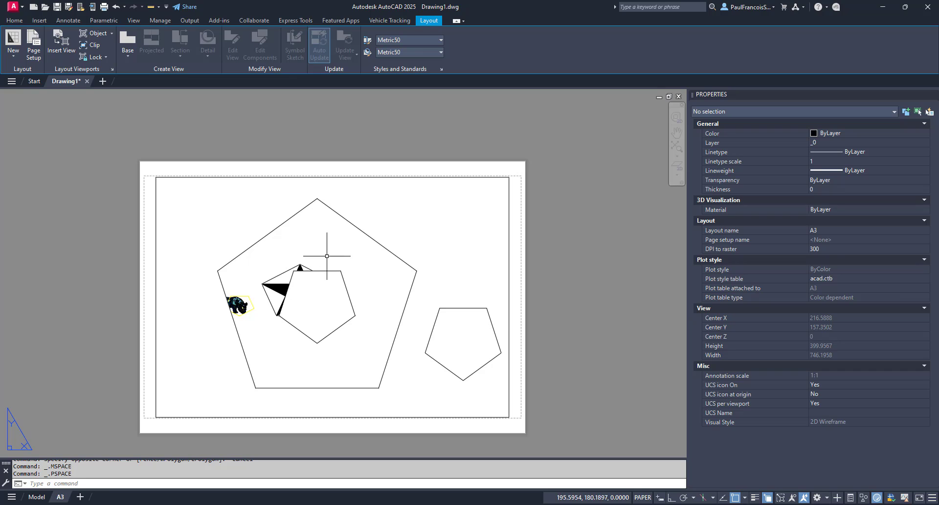
Step: Maximize the pentagon ring viewport, try to orient its model view to Top, and return to the layout
{"action": "left_click", "coordinate": [278, 226]}
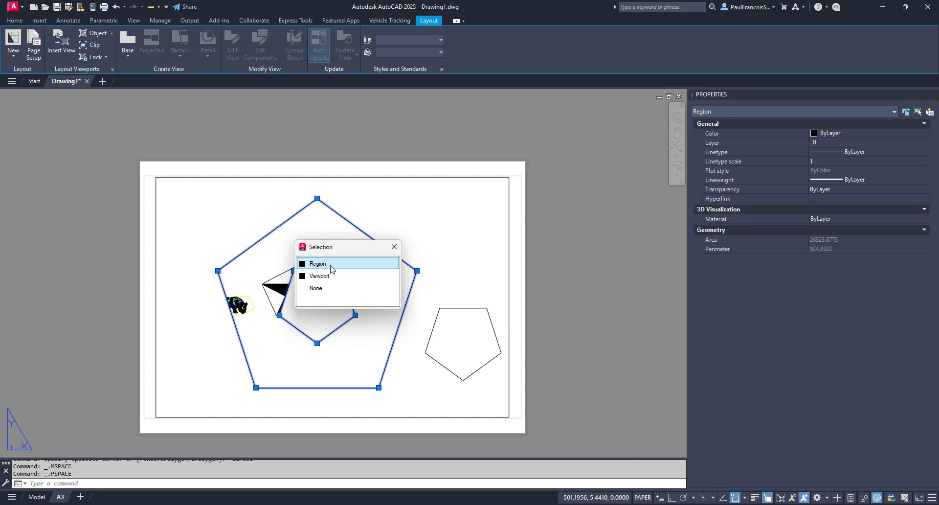
{"action": "left_click", "coordinate": [316, 276]}
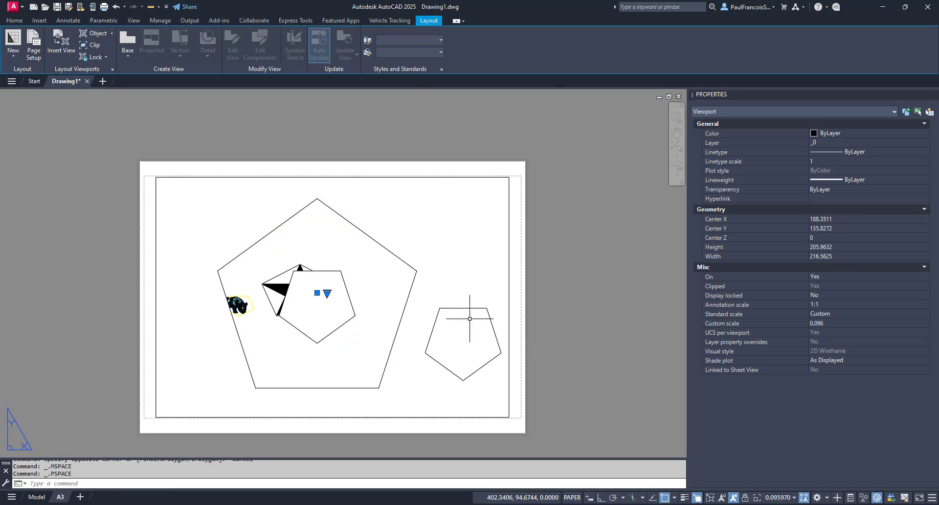
{"action": "left_click", "coordinate": [711, 497]}
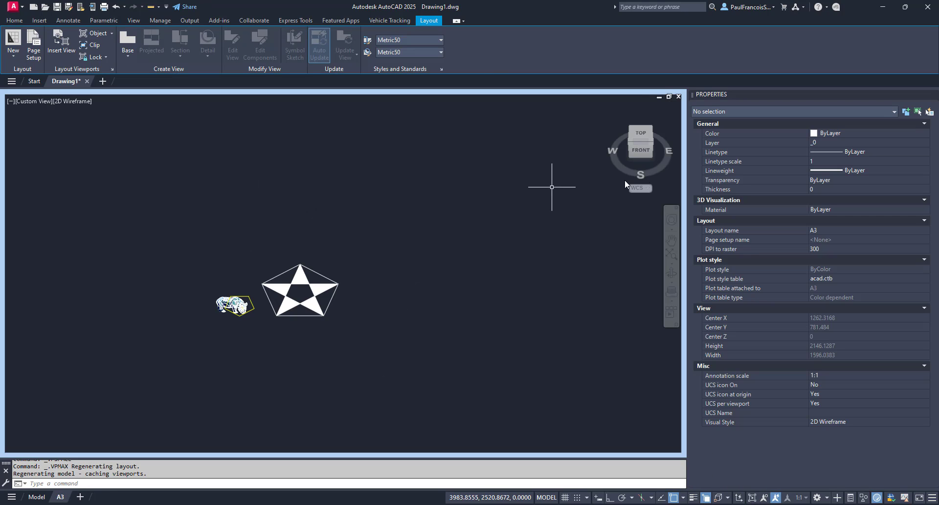
{"action": "left_click", "coordinate": [643, 135]}
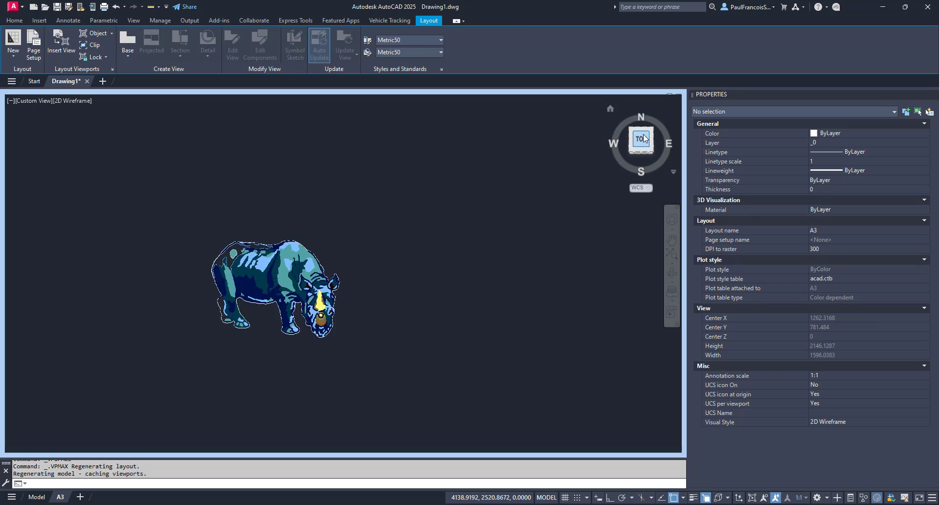
{"action": "left_click", "coordinate": [575, 292]}
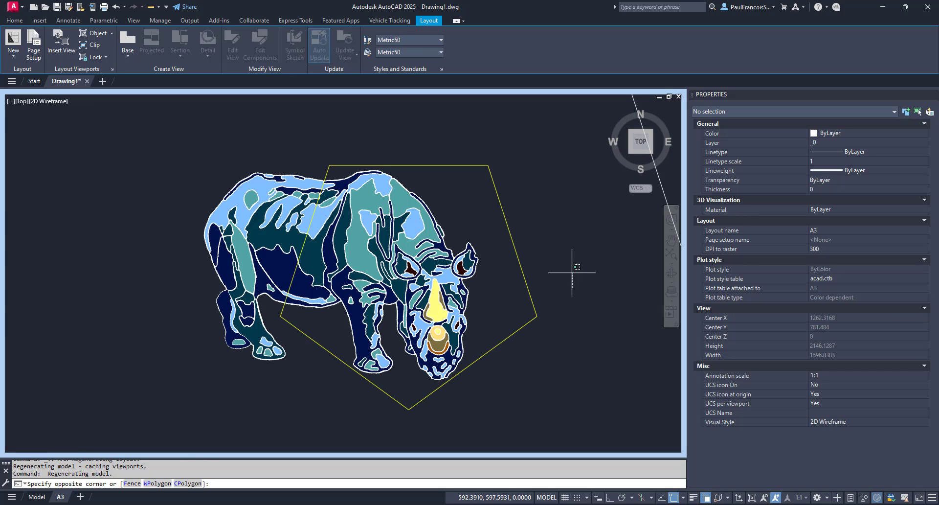
{"action": "left_click", "coordinate": [573, 252]}
{"action": "key", "text": "Escape"}
{"action": "key", "text": "Escape"}
{"action": "key", "text": "Escape"}
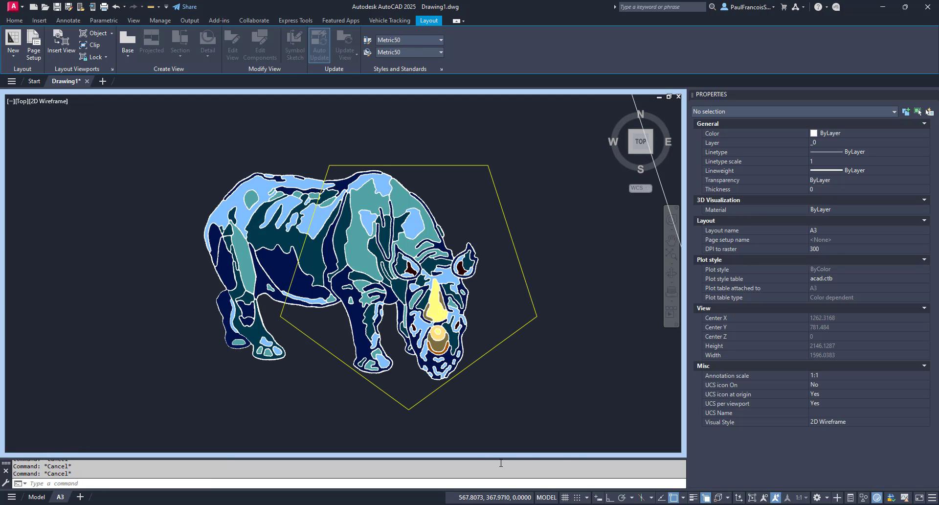
{"action": "double_click", "coordinate": [485, 457]}
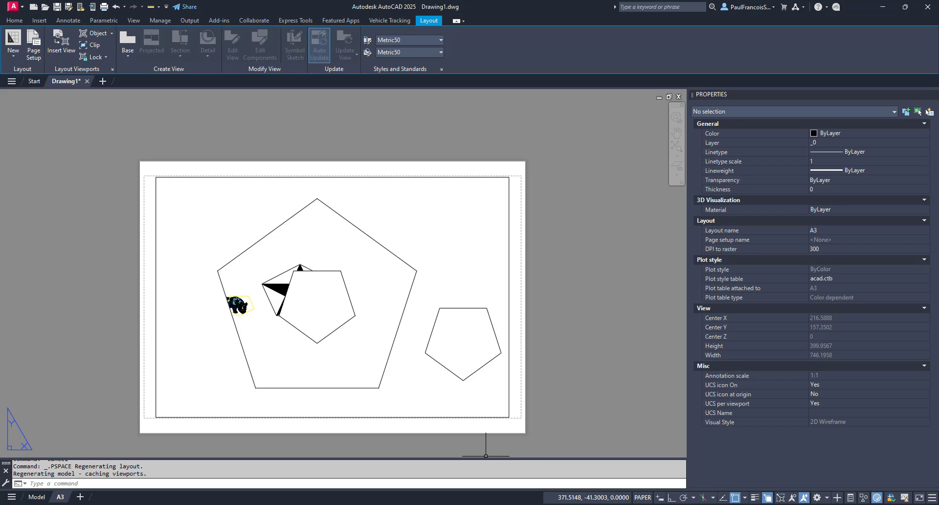
Step: Try the Top orientation again in the maximized ring viewport, save the drawing, and minimize the viewport
{"action": "double_click", "coordinate": [286, 249]}
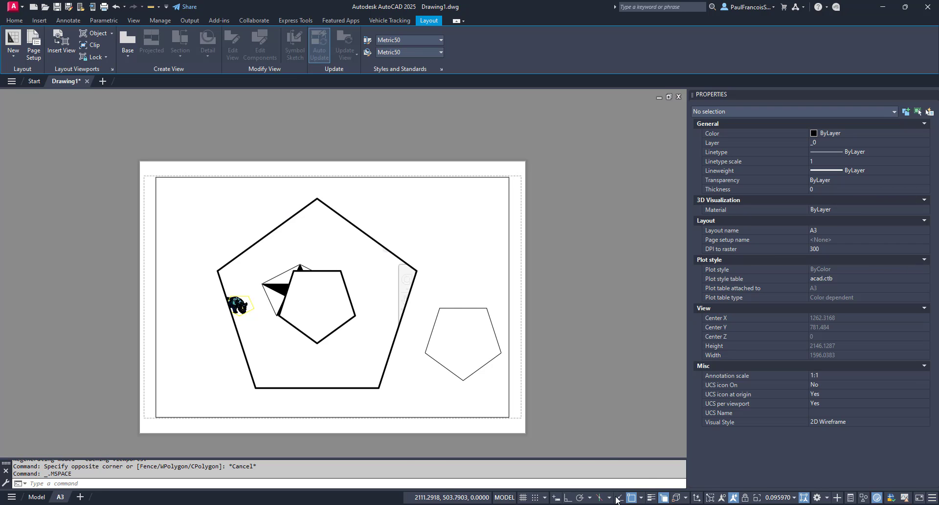
{"action": "left_click", "coordinate": [713, 496]}
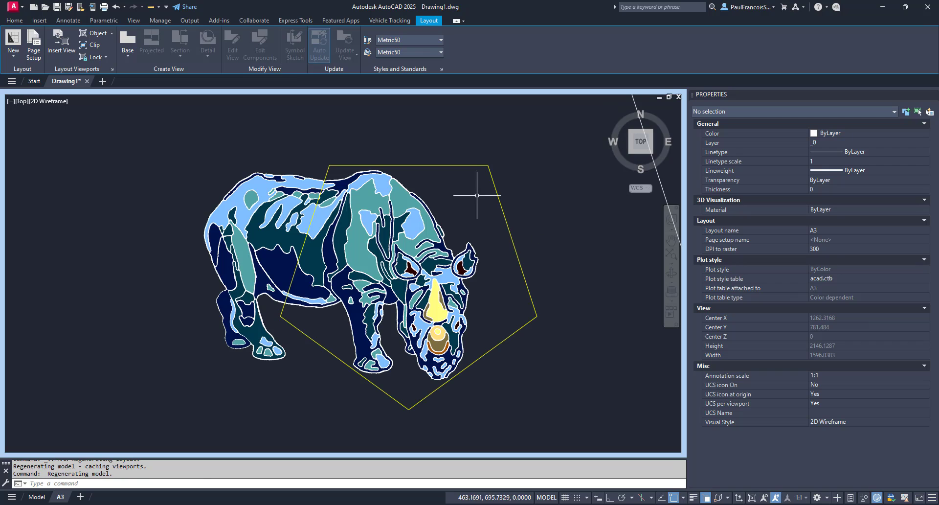
{"action": "left_click", "coordinate": [545, 171]}
{"action": "left_click", "coordinate": [539, 174]}
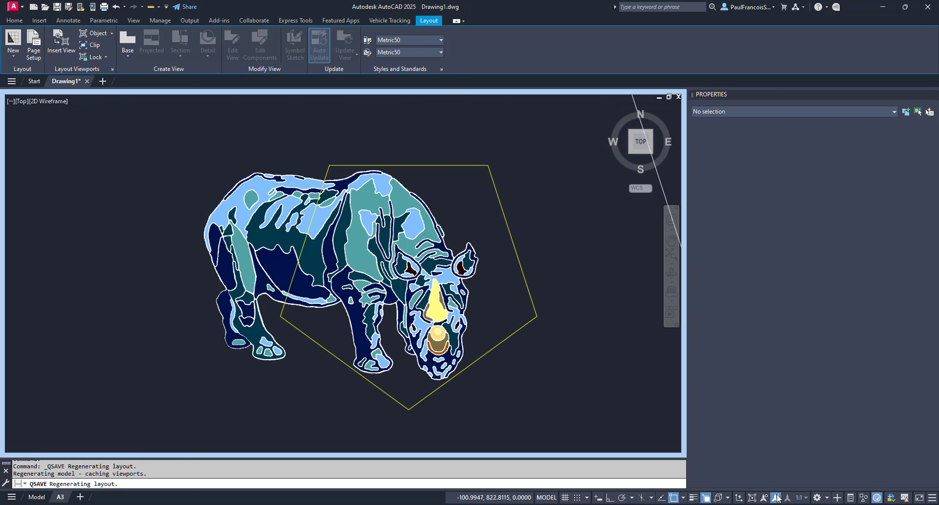
{"action": "left_click", "coordinate": [752, 497]}
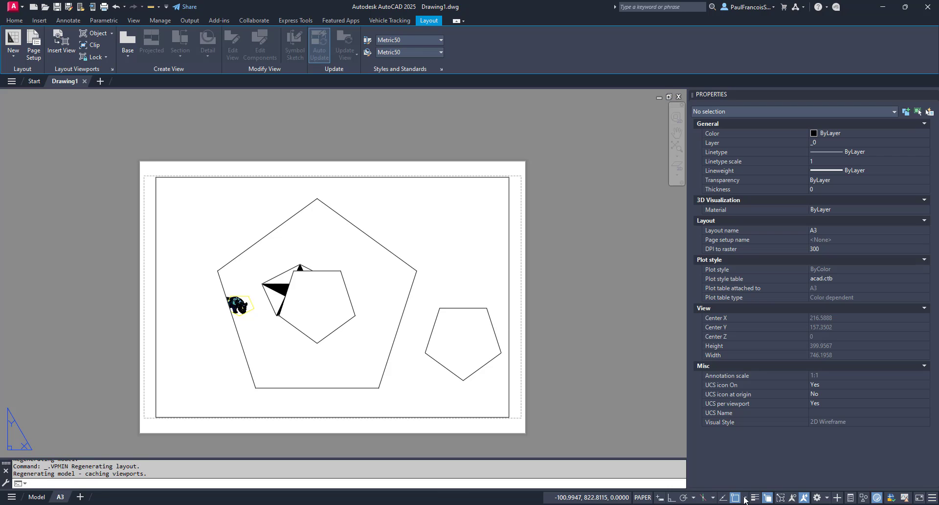
{"action": "double_click", "coordinate": [370, 237]}
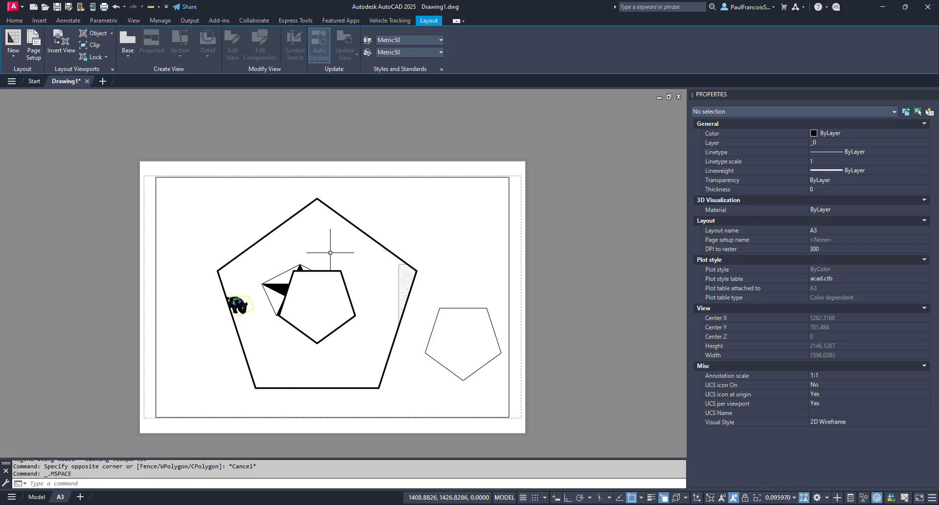
{"action": "key", "text": "Escape"}
{"action": "key", "text": "Escape"}
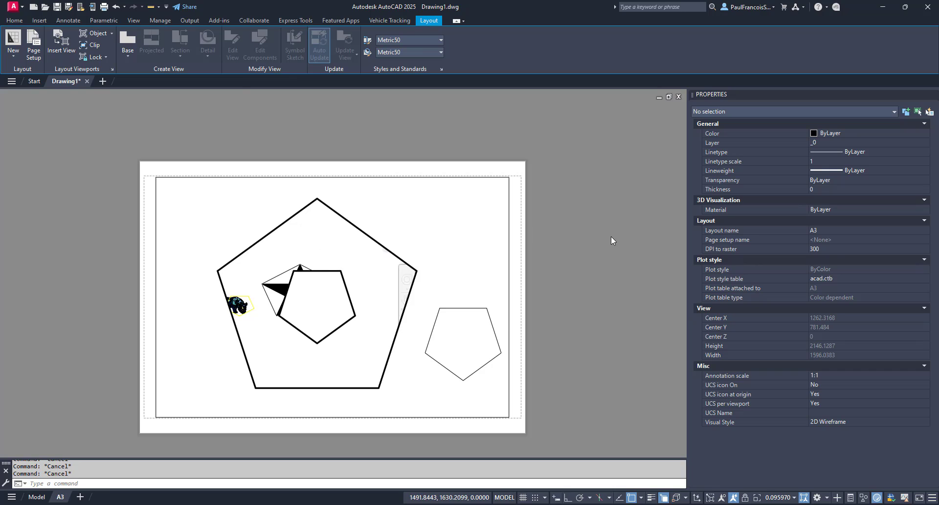
{"action": "double_click", "coordinate": [600, 236]}
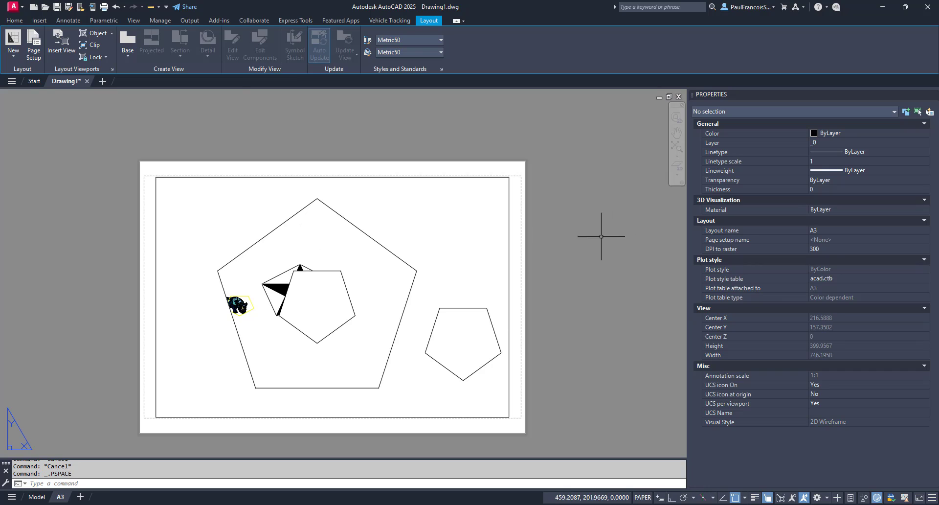
Step: Switch to model space and set its view to the preset Top view
{"action": "left_click", "coordinate": [14, 20]}
{"action": "key", "text": "Escape"}
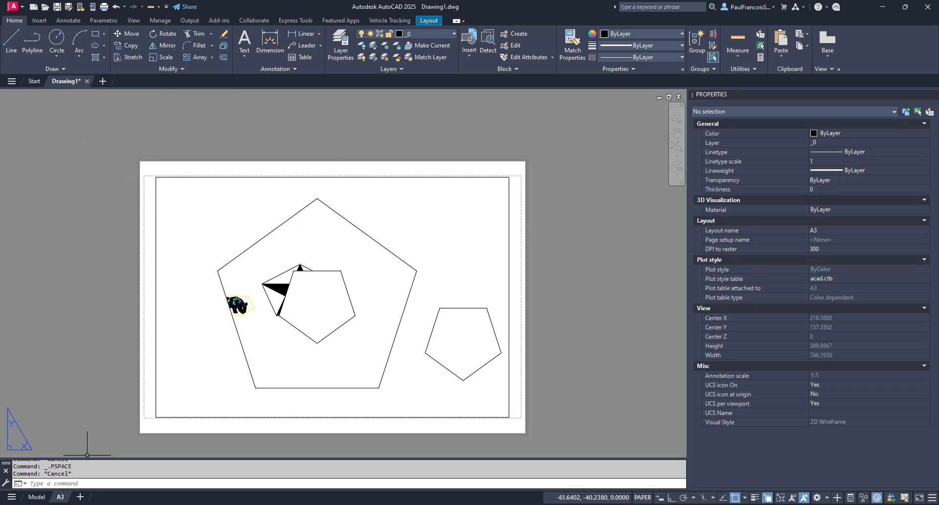
{"action": "left_click", "coordinate": [37, 497]}
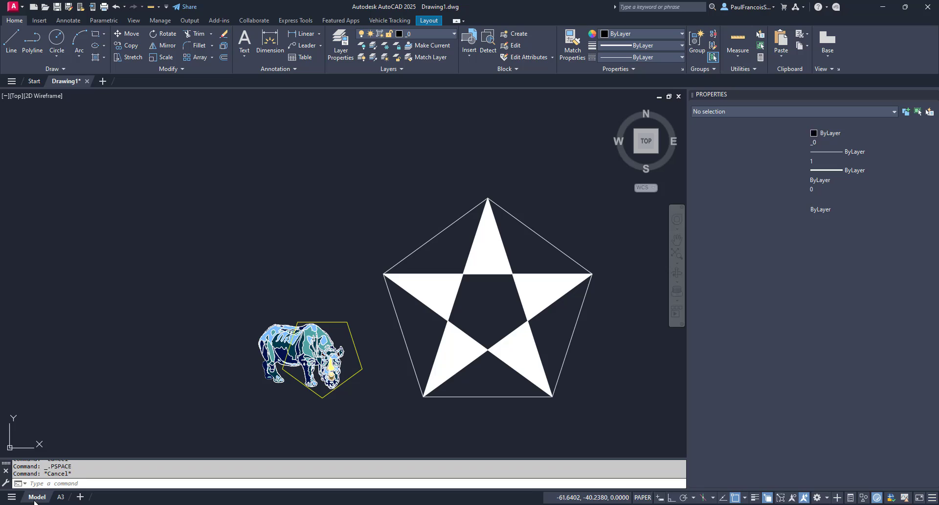
{"action": "left_click", "coordinate": [14, 97]}
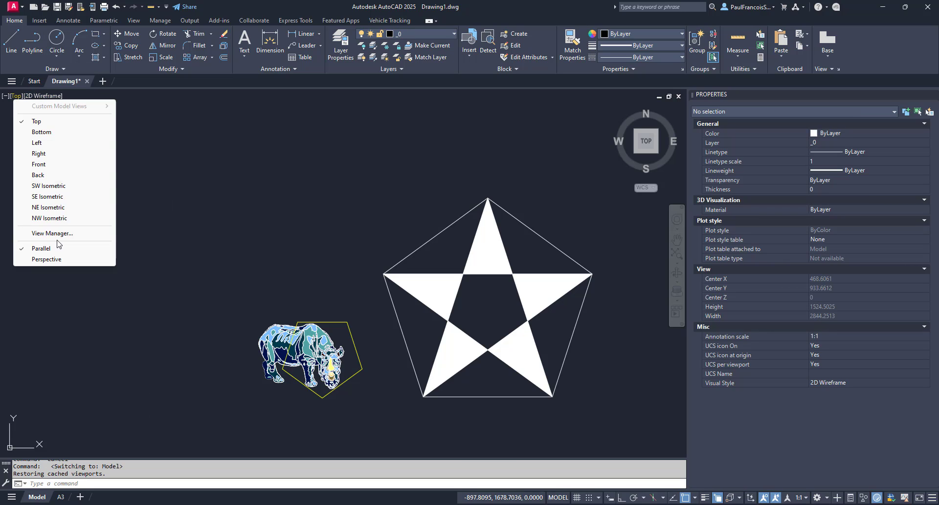
{"action": "left_click", "coordinate": [44, 122]}
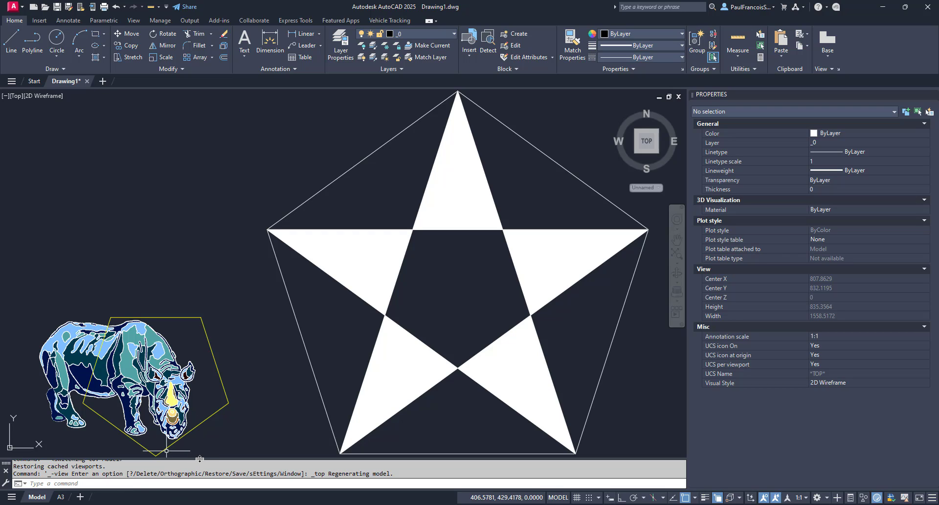
Step: Enlarge the command history, copy the '_-view line with its _top option from it, and run it in model space
{"action": "left_click_drag", "start_coordinate": [199, 458], "coordinate": [201, 386]}
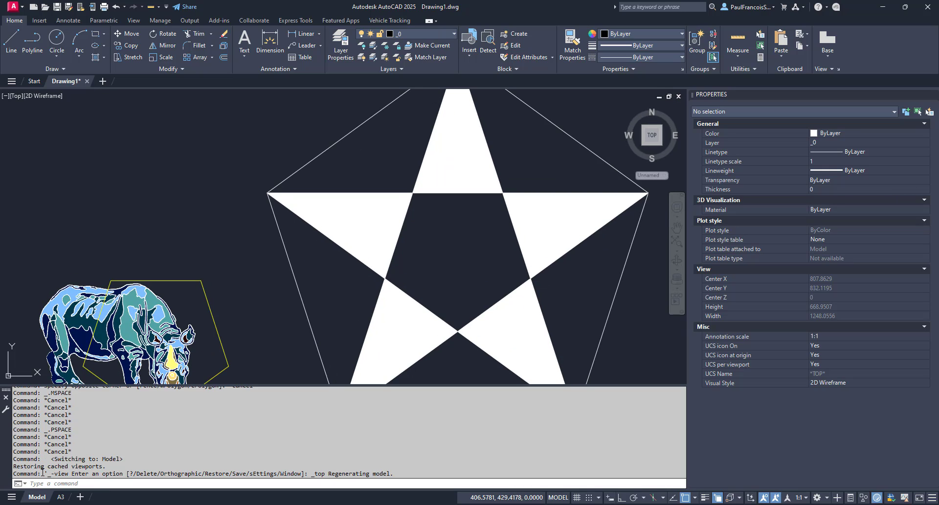
{"action": "left_click_drag", "start_coordinate": [76, 468], "coordinate": [81, 468]}
{"action": "left_click_drag", "start_coordinate": [117, 475], "coordinate": [326, 473]}
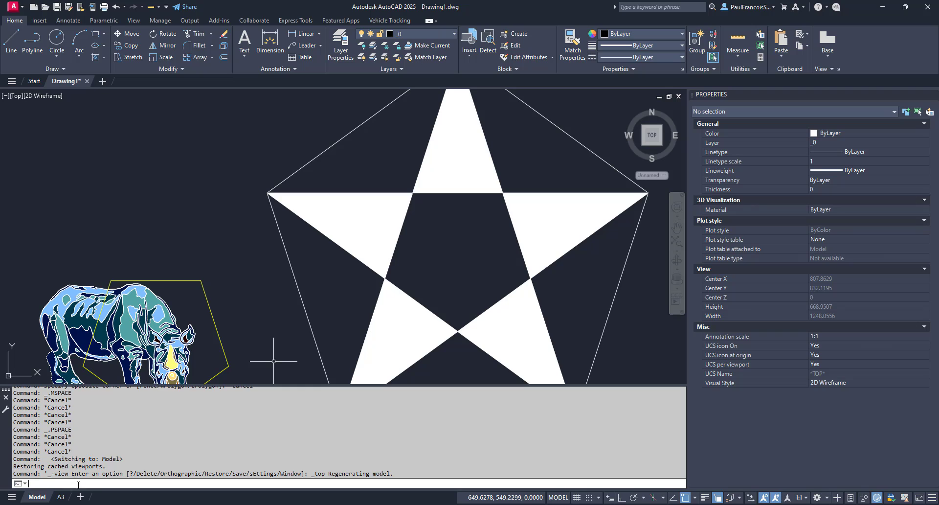
{"action": "type", "text": "'_-view Enter an option [?/Delete/Orthographic/Restore/Save/sEttings/Window]: _top"}
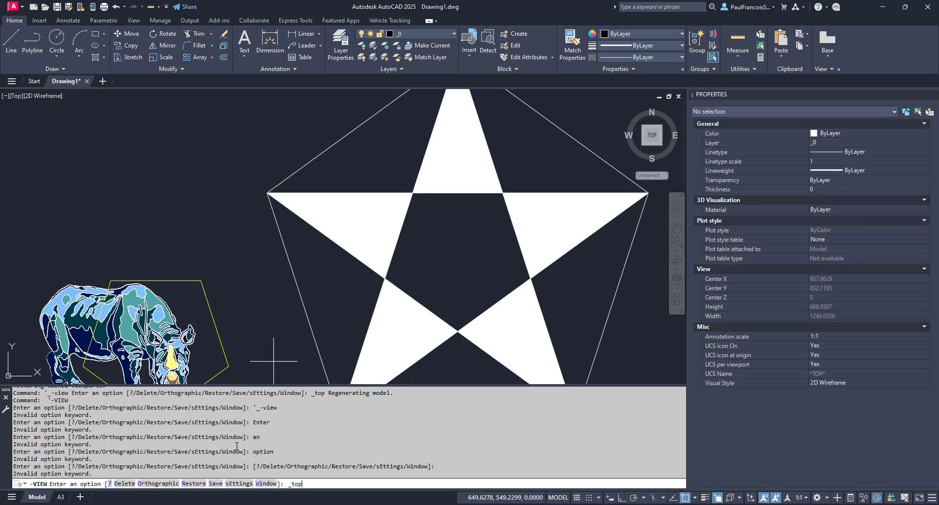
{"action": "key", "text": "Return"}
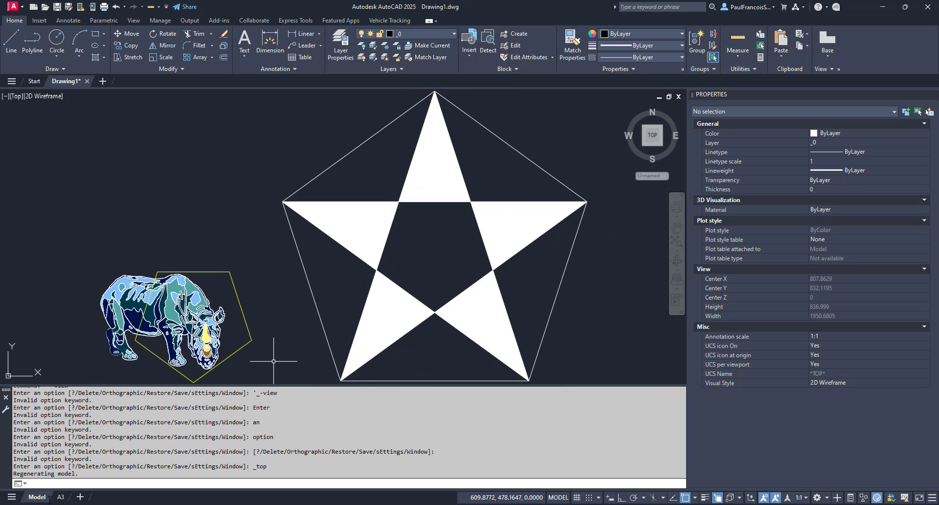
Step: Activate the ring viewport on the A3 layout and set its view to Top with the copied '_-view command and _top option
{"action": "left_click", "coordinate": [60, 497]}
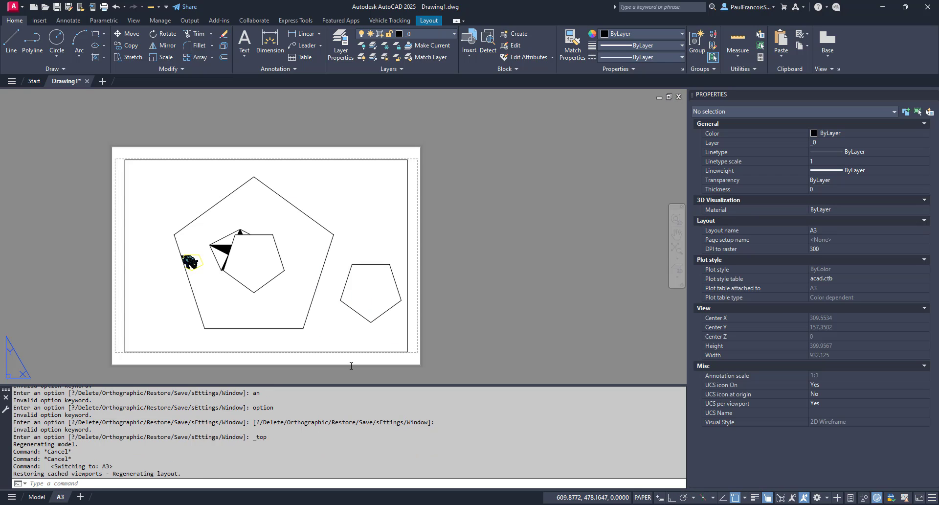
{"action": "left_click", "coordinate": [237, 213]}
{"action": "double_click", "coordinate": [237, 214]}
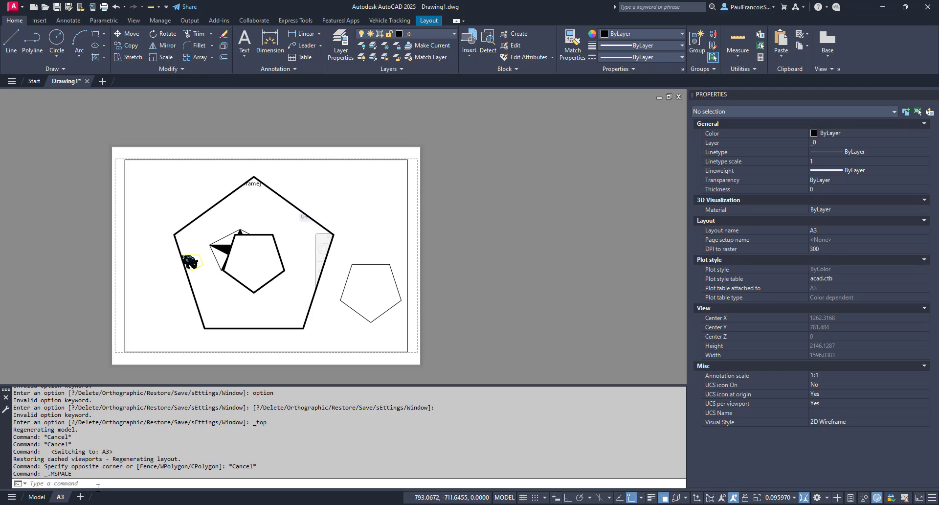
{"action": "type", "text": "'_-view Enter an option [?/Delete/Orthographic/Restore/Save/sEttings/Window]: _top"}
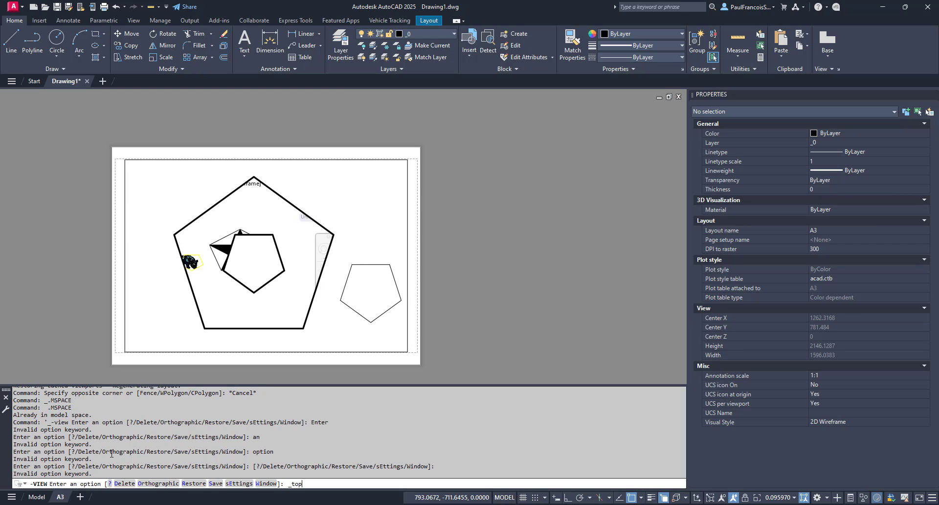
{"action": "key", "text": "Return"}
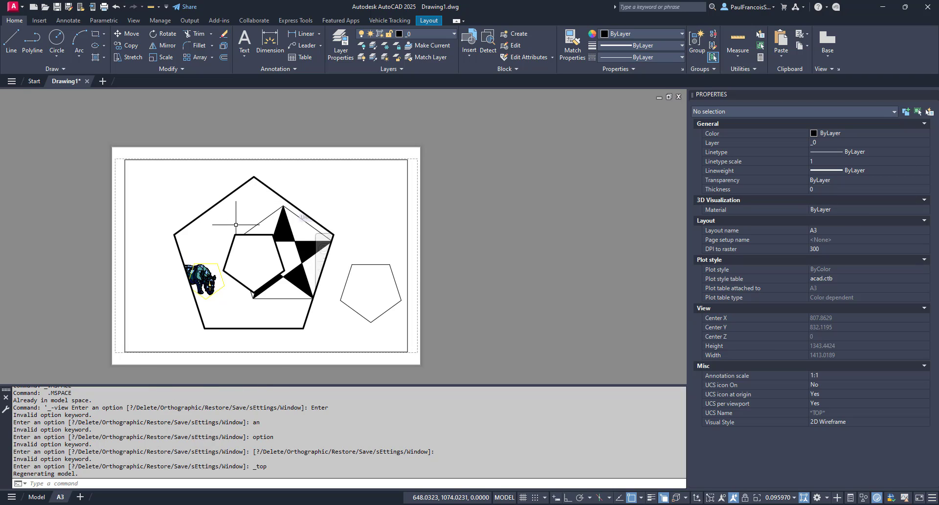
Step: Fit the pentagon around the star in the ring viewport with the Object option of Zoom and return to paper space
{"action": "type", "text": "Z"}
{"action": "key", "text": "Return"}
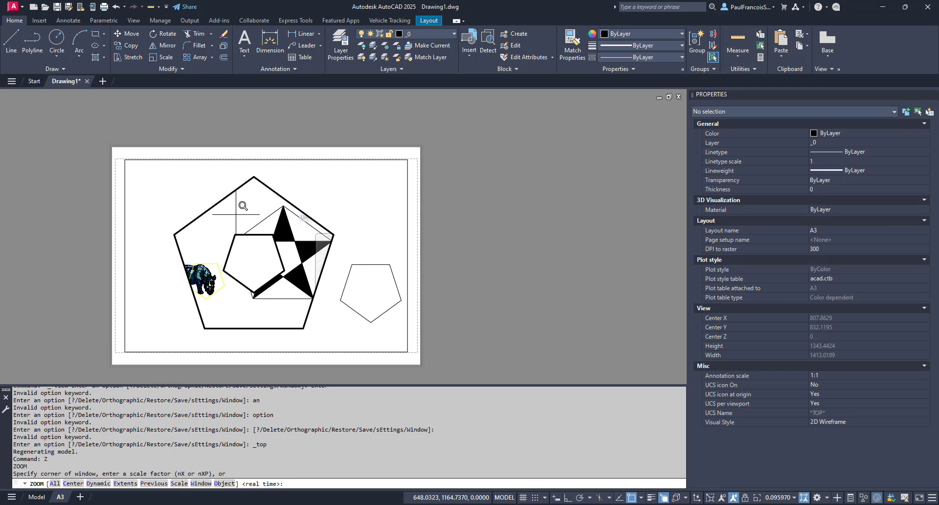
{"action": "left_click", "coordinate": [224, 483]}
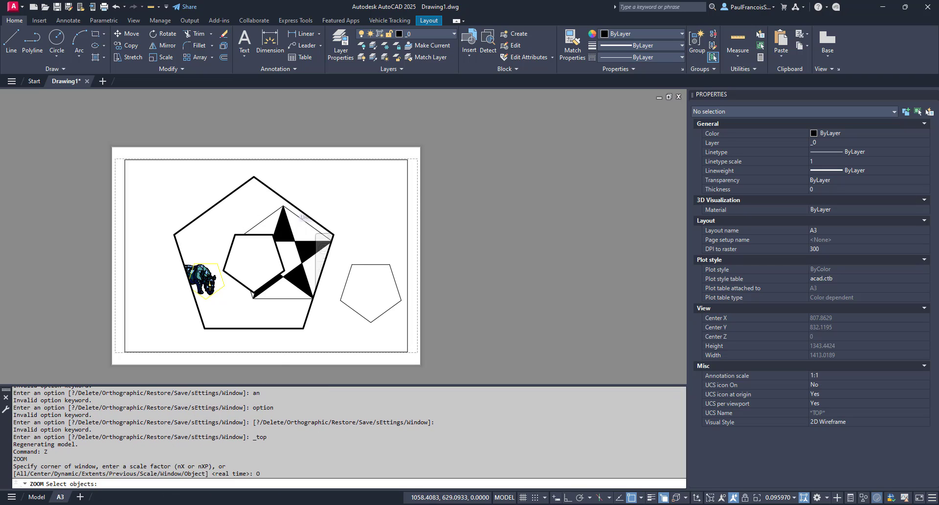
{"action": "left_click", "coordinate": [256, 226]}
{"action": "key", "text": "Return"}
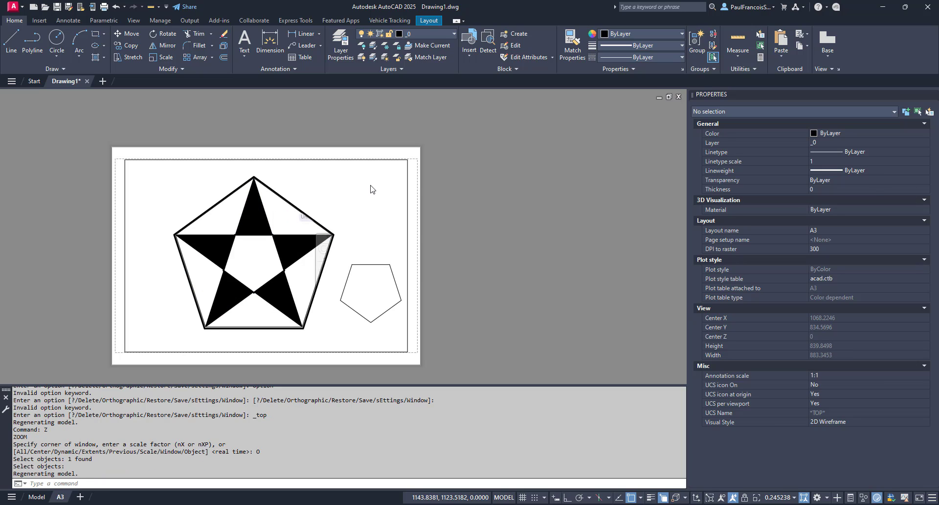
{"action": "double_click", "coordinate": [163, 188]}
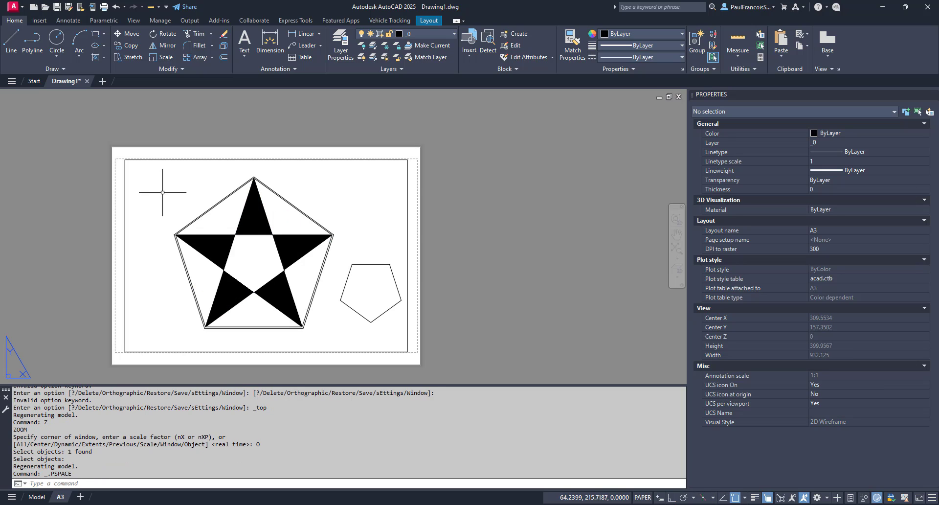
Step: Set the standard scale of the large pentagon ring viewport to 1:4
{"action": "scroll", "coordinate": [290, 337], "scroll_direction": "up", "scroll_amount": 5}
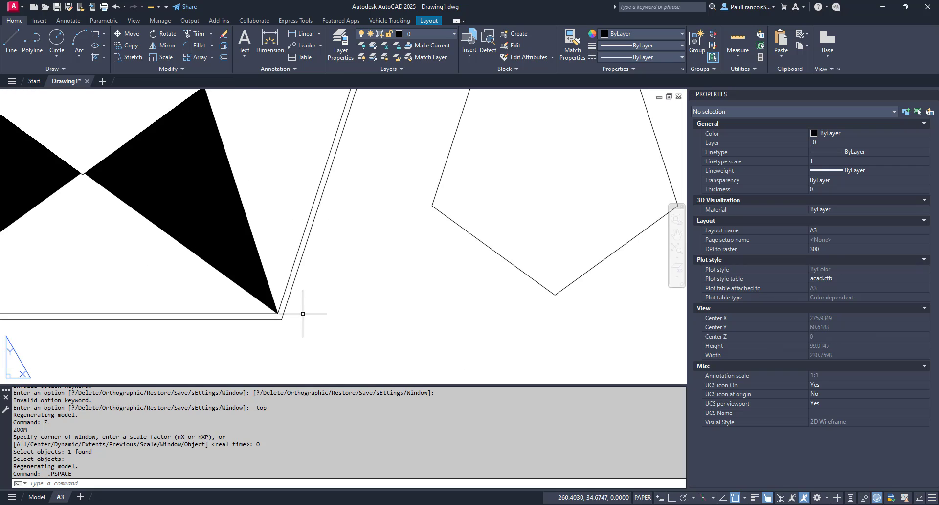
{"action": "scroll", "coordinate": [304, 314], "scroll_direction": "down", "scroll_amount": 3}
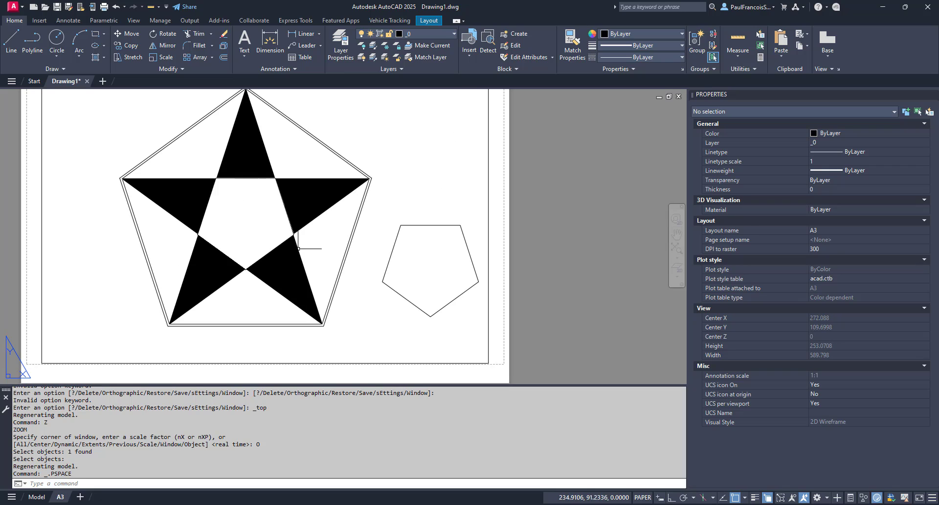
{"action": "left_click", "coordinate": [294, 120]}
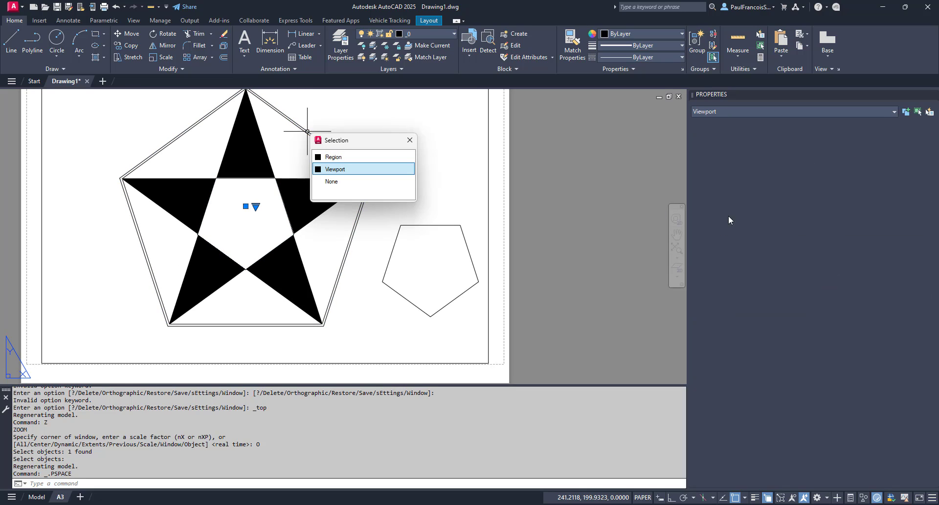
{"action": "left_click", "coordinate": [331, 181]}
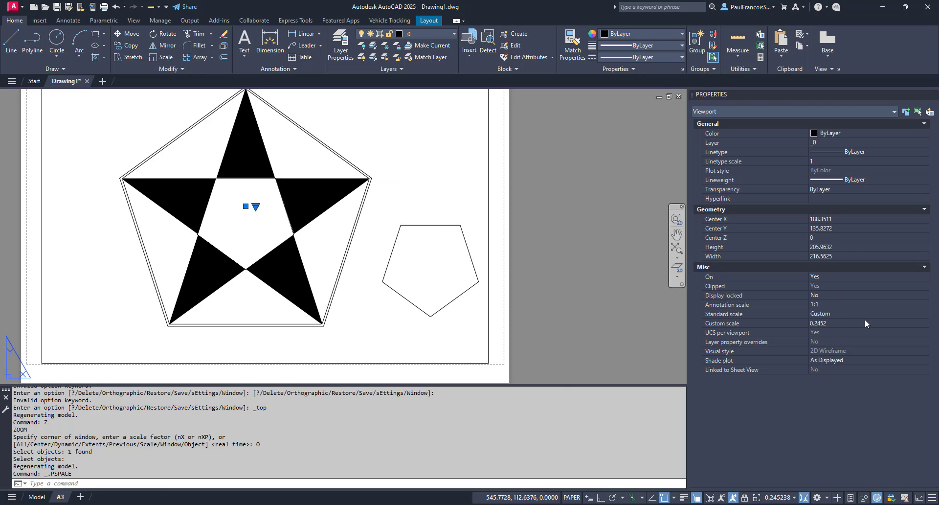
{"action": "left_click", "coordinate": [886, 312]}
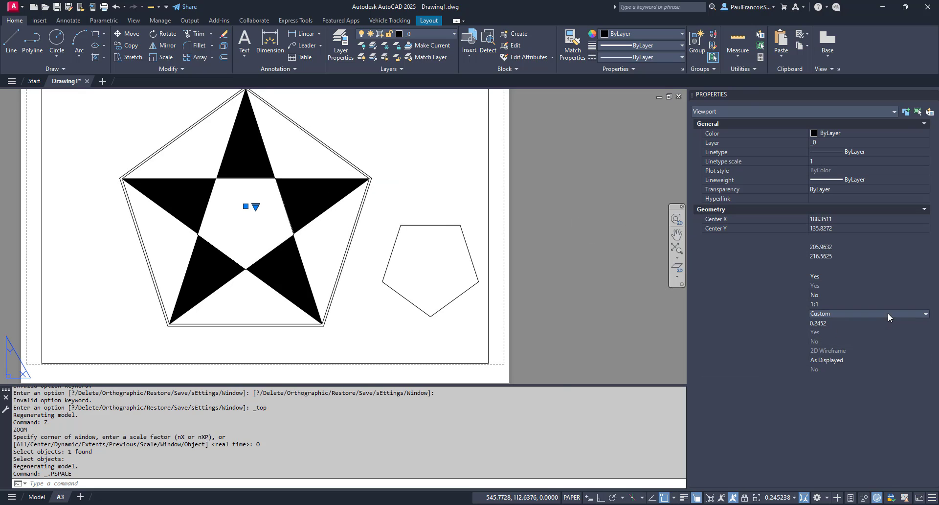
{"action": "left_click", "coordinate": [925, 314]}
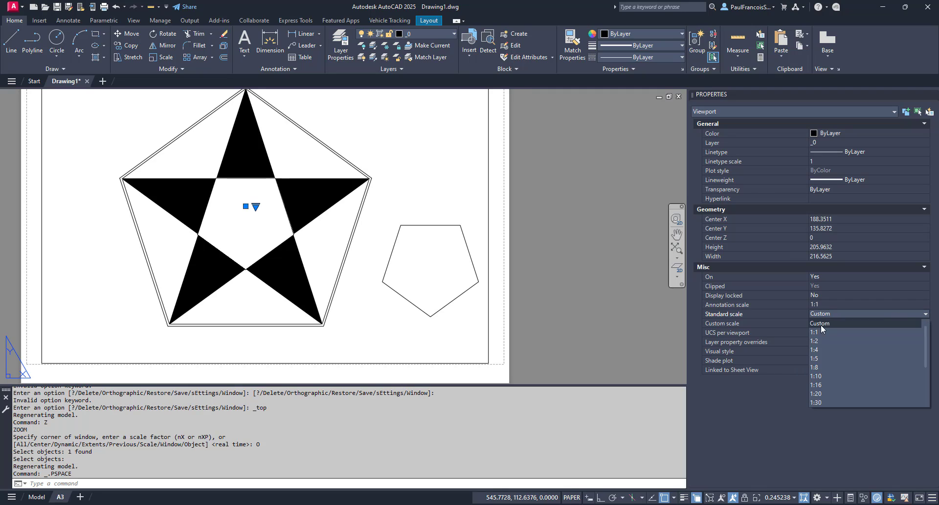
{"action": "left_click", "coordinate": [819, 350]}
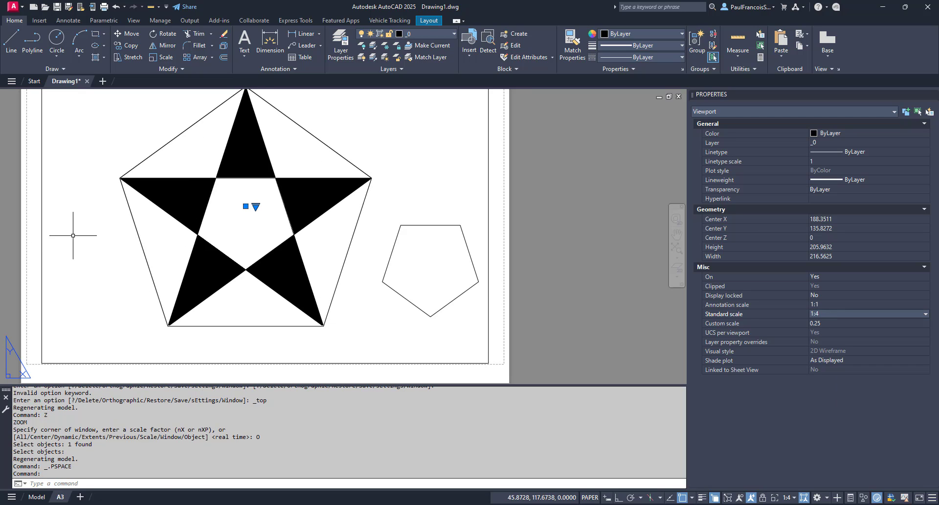
{"action": "left_click", "coordinate": [69, 204]}
{"action": "key", "text": "Escape"}
{"action": "key", "text": "Escape"}
{"action": "scroll", "coordinate": [107, 240], "scroll_direction": "down", "scroll_amount": 2}
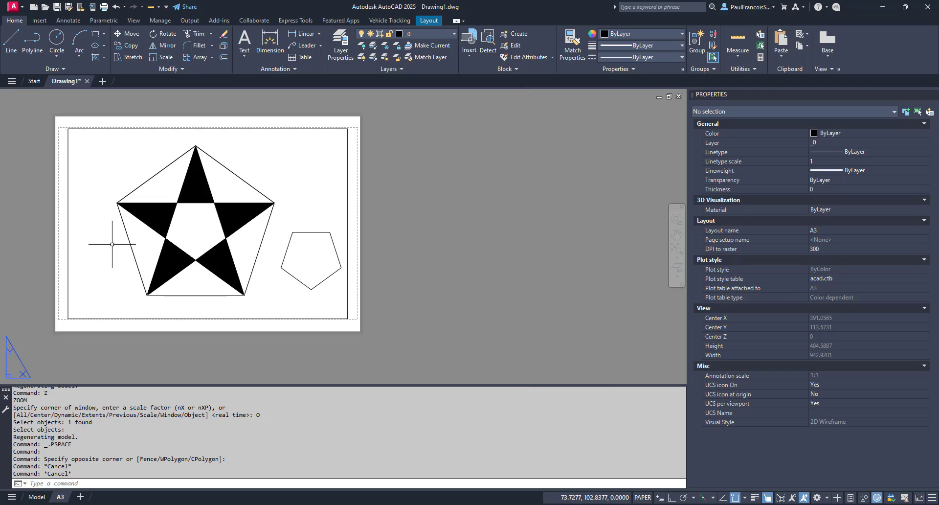
Step: Lock the display of the large pentagon ring viewport
{"action": "scroll", "coordinate": [112, 243], "scroll_direction": "up", "scroll_amount": 2}
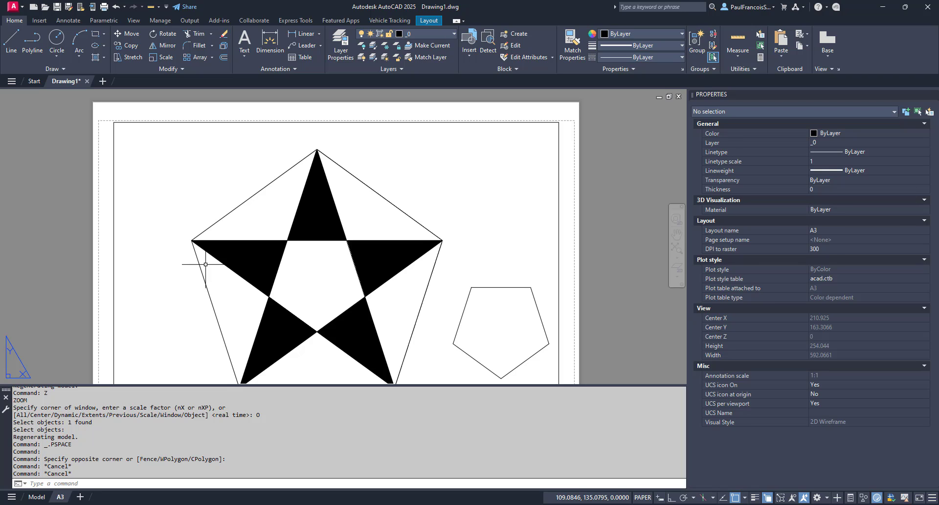
{"action": "scroll", "coordinate": [411, 176], "scroll_direction": "down", "scroll_amount": 2}
{"action": "scroll", "coordinate": [367, 199], "scroll_direction": "up", "scroll_amount": 2}
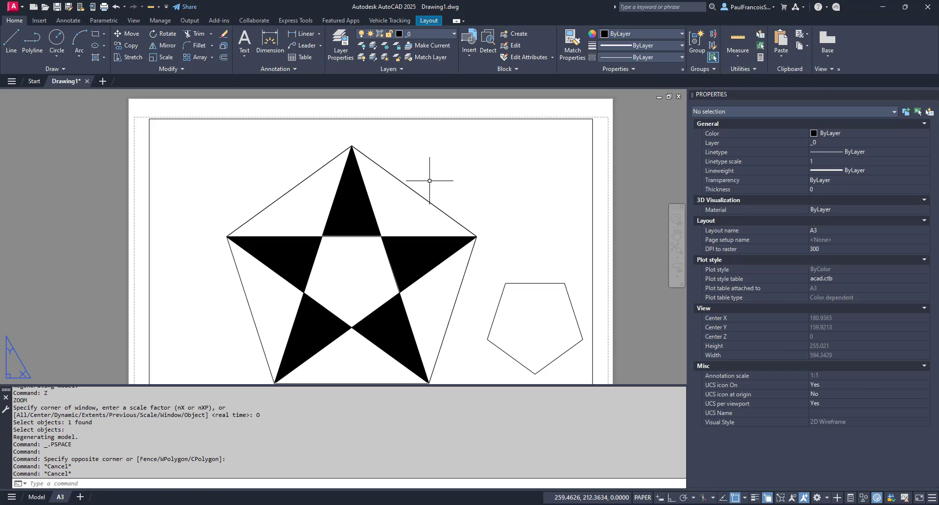
{"action": "left_click", "coordinate": [434, 177]}
{"action": "left_click", "coordinate": [390, 203]}
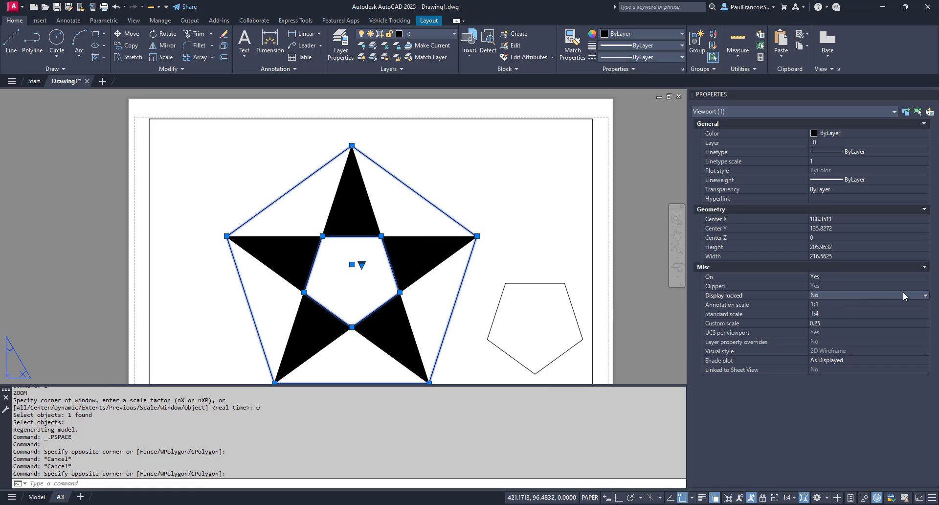
{"action": "left_click", "coordinate": [833, 294]}
{"action": "left_click", "coordinate": [822, 304]}
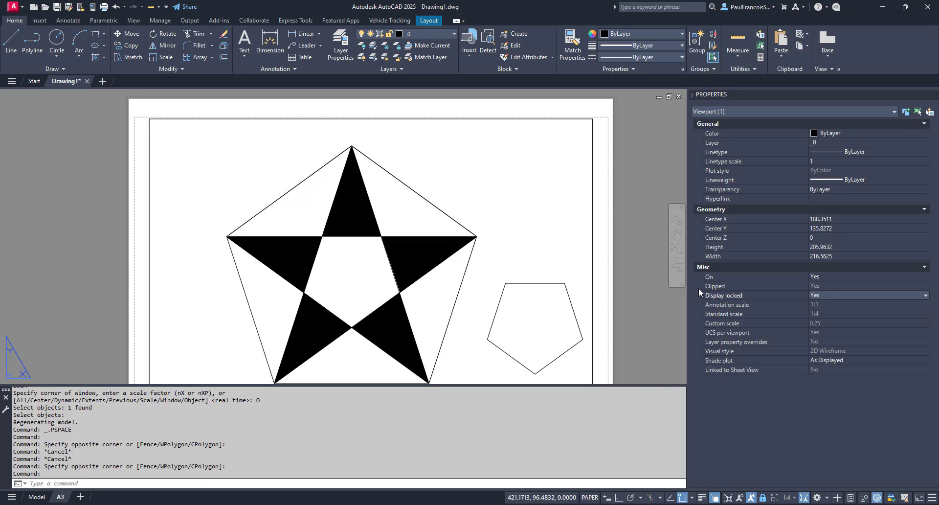
{"action": "key", "text": "Escape"}
{"action": "key", "text": "Escape"}
{"action": "scroll", "coordinate": [474, 230], "scroll_direction": "down", "scroll_amount": 3}
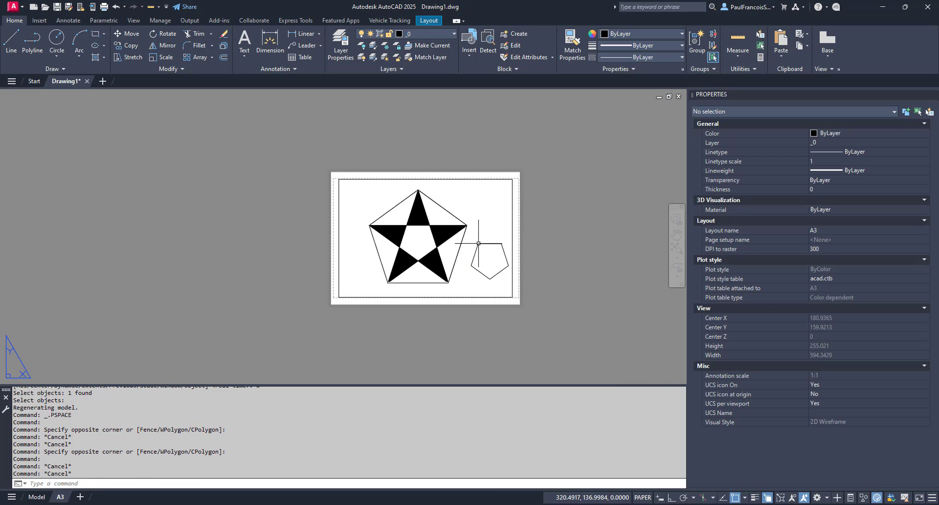
{"action": "scroll", "coordinate": [484, 231], "scroll_direction": "up", "scroll_amount": 3}
{"action": "key", "text": "Escape"}
{"action": "left_click", "coordinate": [484, 263]}
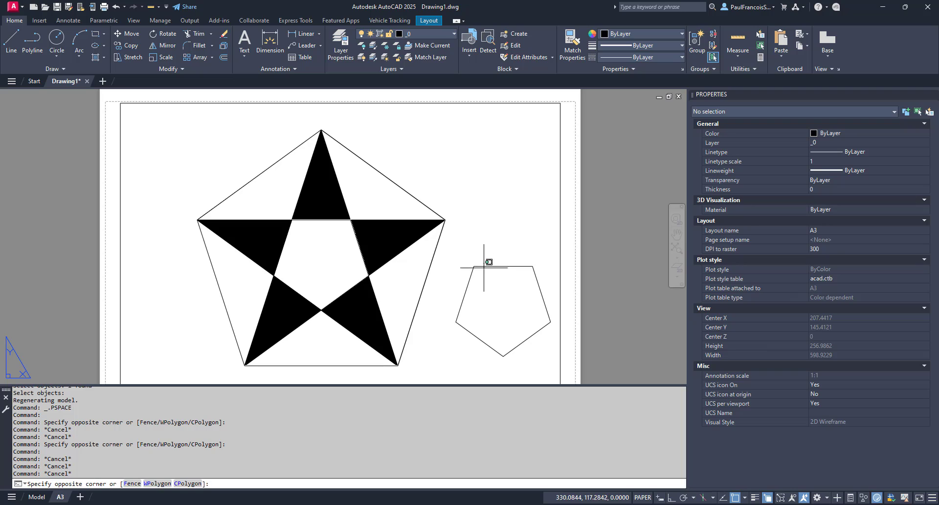
{"action": "left_click", "coordinate": [485, 277]}
{"action": "left_click", "coordinate": [490, 267]}
{"action": "left_click", "coordinate": [480, 246]}
{"action": "key", "text": "Escape"}
{"action": "key", "text": "Escape"}
{"action": "key", "text": "Escape"}
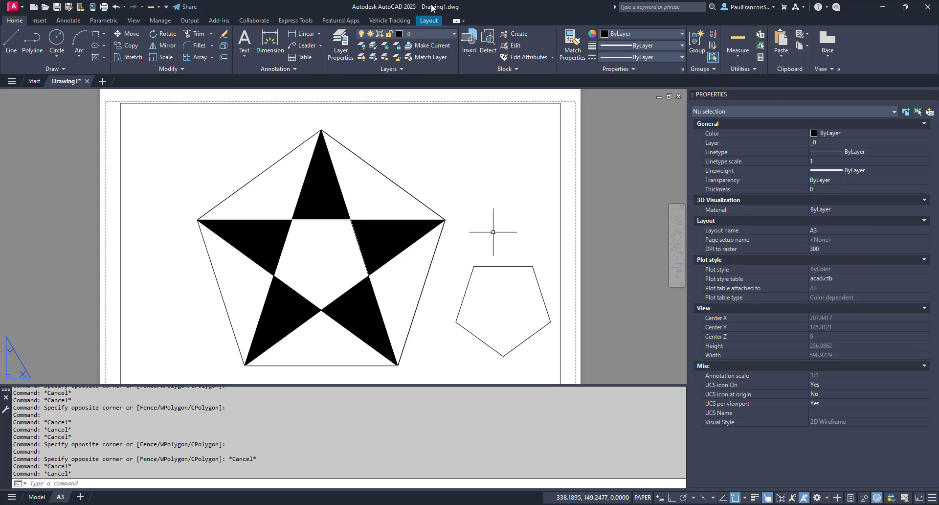
Step: Convert the small inverted pentagon on the A3 layout into a viewport with the Object option
{"action": "left_click", "coordinate": [428, 20]}
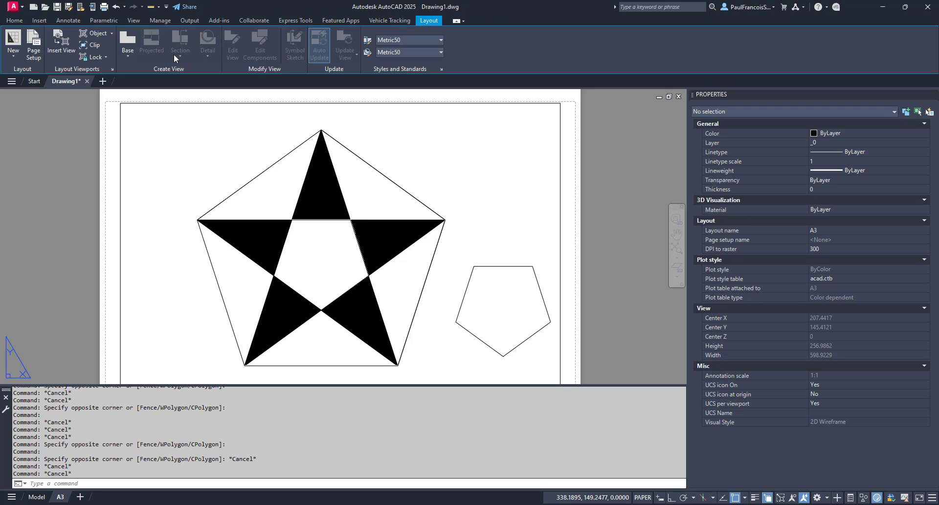
{"action": "left_click", "coordinate": [108, 33]}
{"action": "left_click", "coordinate": [87, 32]}
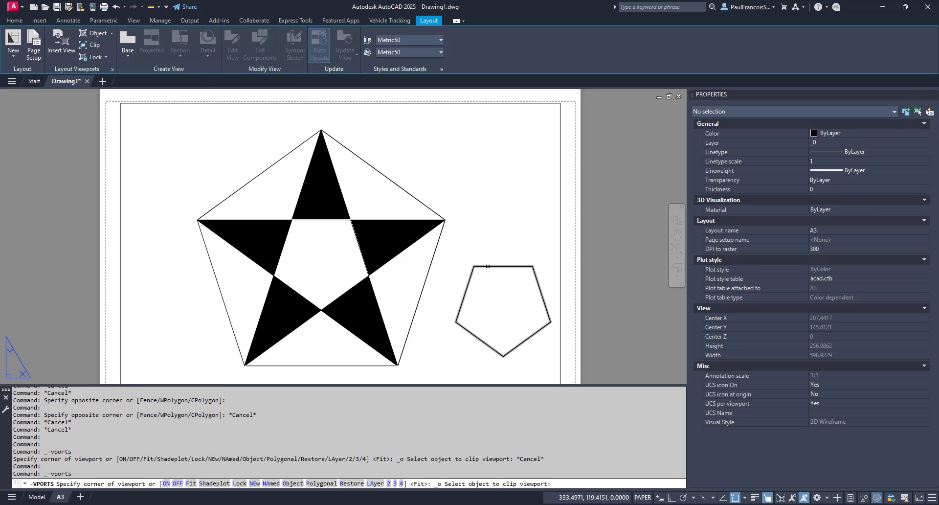
{"action": "left_click", "coordinate": [486, 265]}
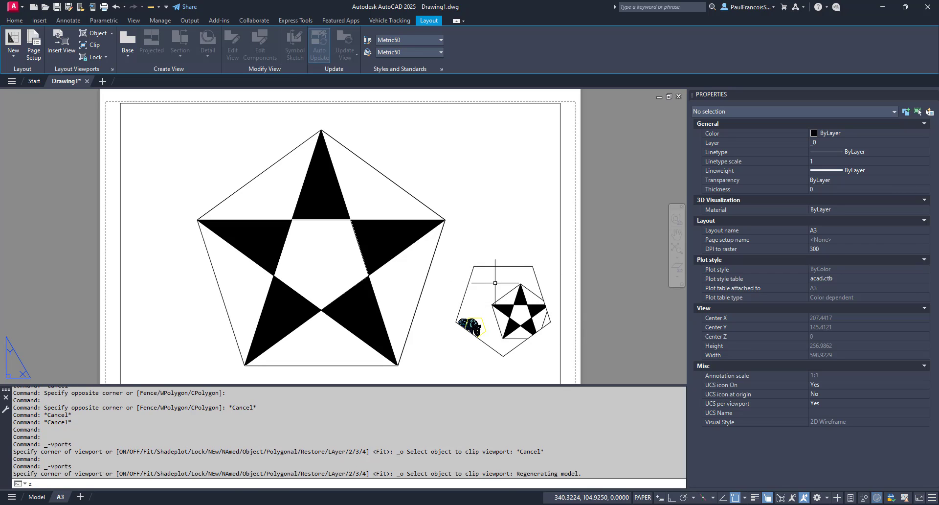
{"action": "type", "text": "z"}
{"action": "key", "text": "Return"}
{"action": "key", "text": "Escape"}
{"action": "key", "text": "Escape"}
{"action": "key", "text": "Escape"}
Step: Activate the small pentagon viewport, fit the pentagon around the rhinoceros with Zoom's Object option, and return to paper space
{"action": "double_click", "coordinate": [483, 293]}
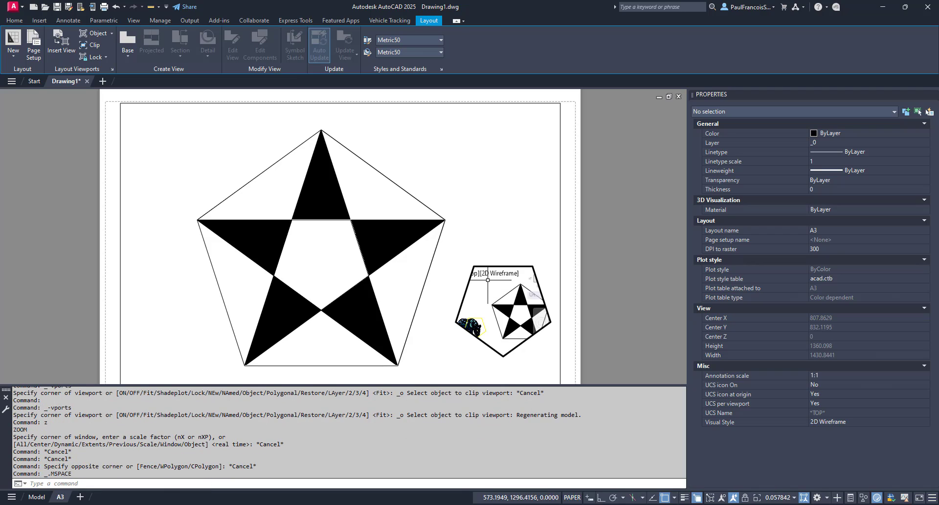
{"action": "type", "text": "z"}
{"action": "key", "text": "Return"}
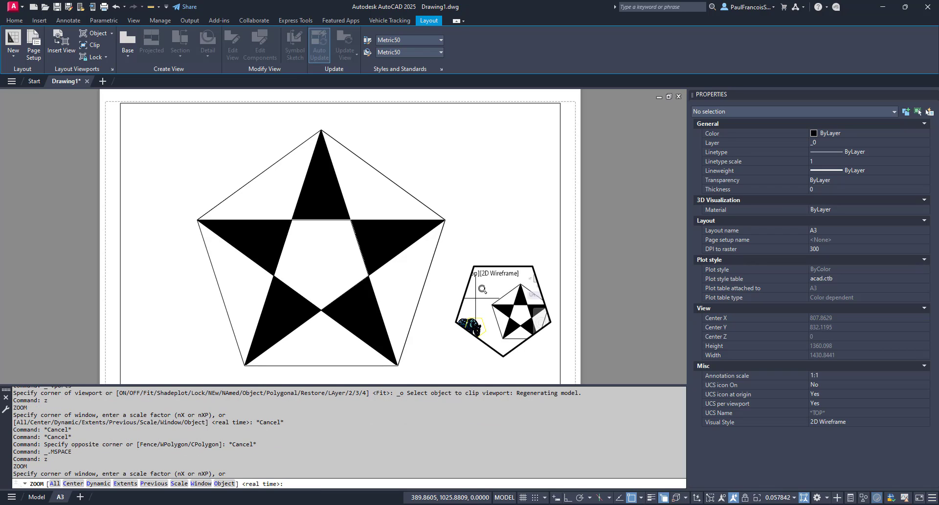
{"action": "left_click", "coordinate": [220, 483]}
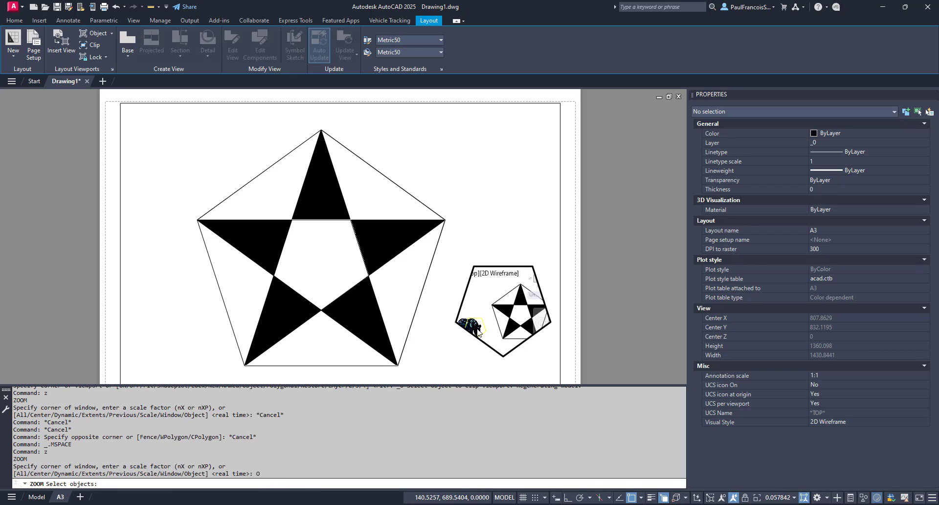
{"action": "left_click", "coordinate": [485, 308]}
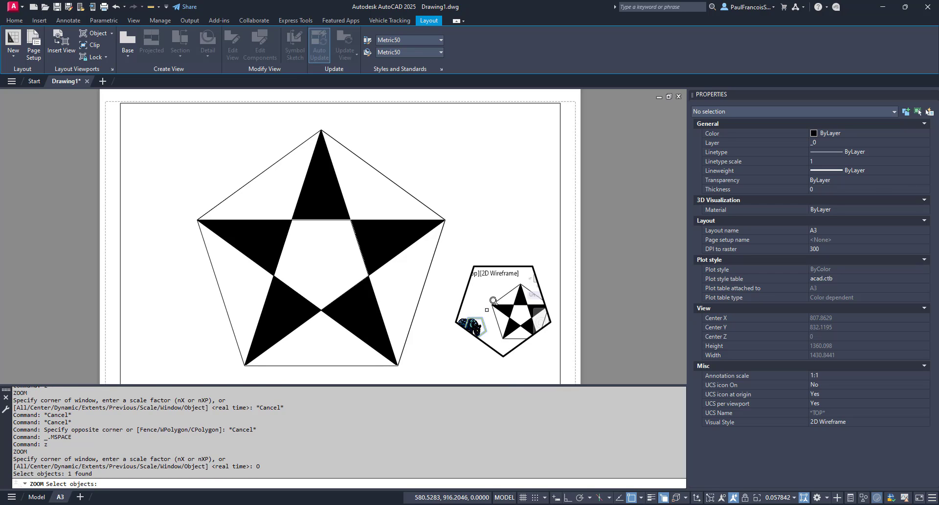
{"action": "key", "text": "Return"}
{"action": "double_click", "coordinate": [489, 193]}
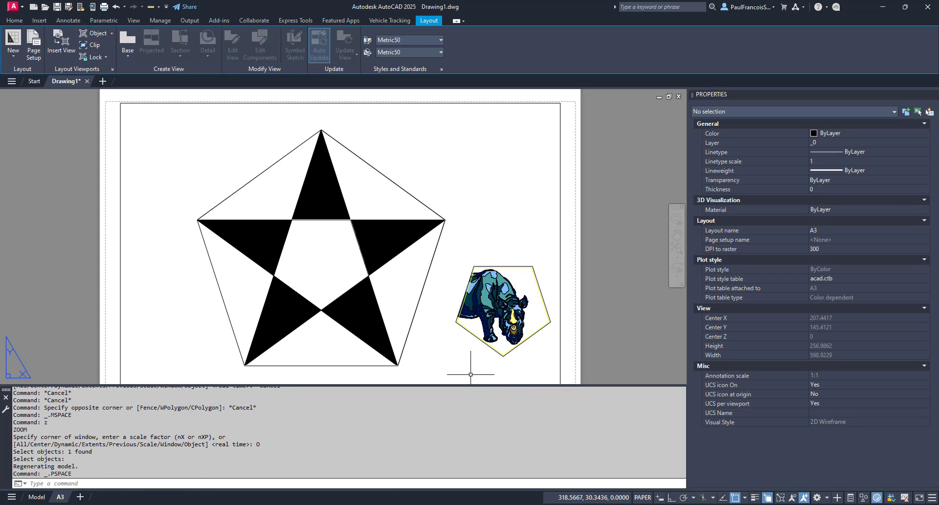
Step: Set the standard scale of the small rhinoceros viewport to 1:4
{"action": "left_click", "coordinate": [470, 356]}
{"action": "left_click", "coordinate": [462, 308]}
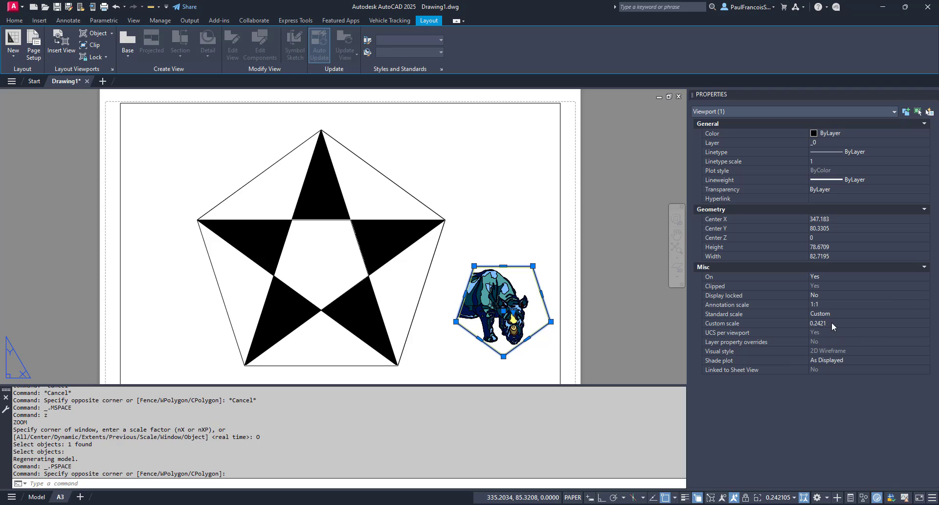
{"action": "left_click", "coordinate": [858, 314]}
{"action": "left_click", "coordinate": [895, 313]}
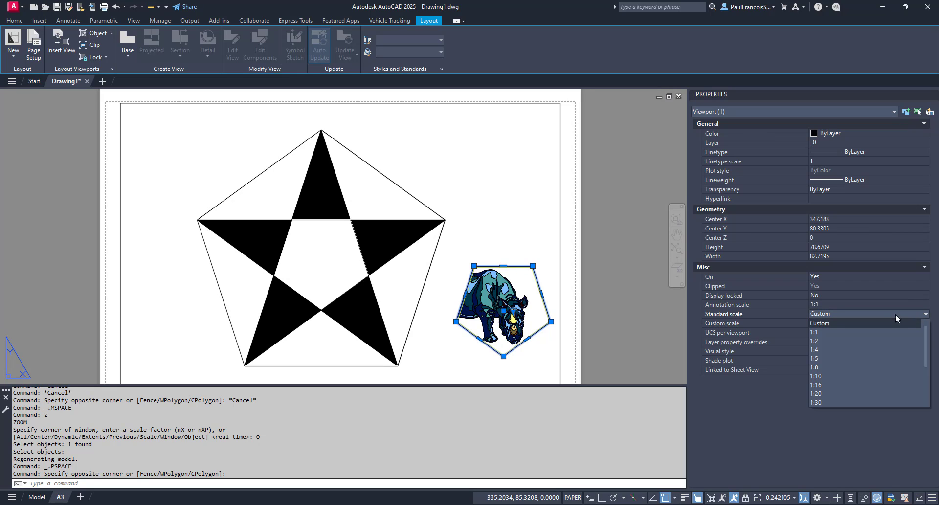
{"action": "left_click", "coordinate": [821, 350]}
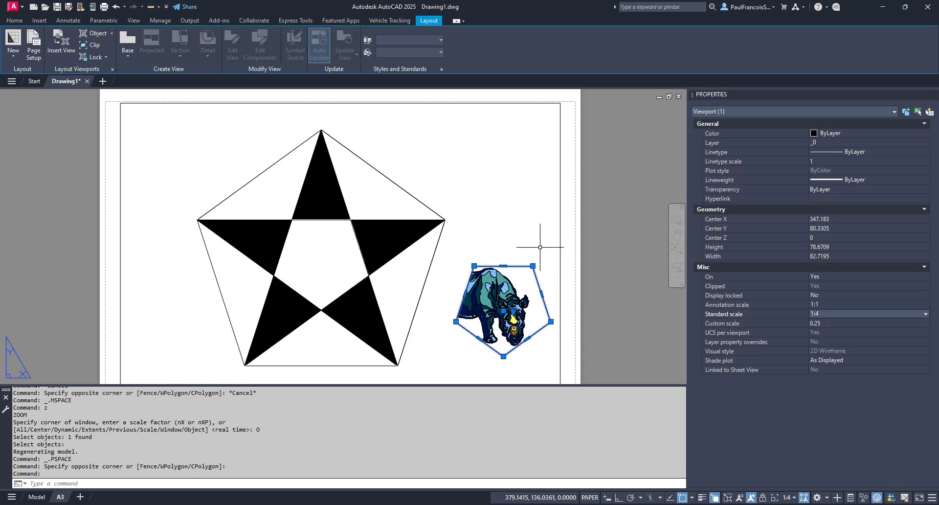
Step: Lock the display of the small rhinoceros viewport and clear the selection
{"action": "left_click", "coordinate": [828, 295]}
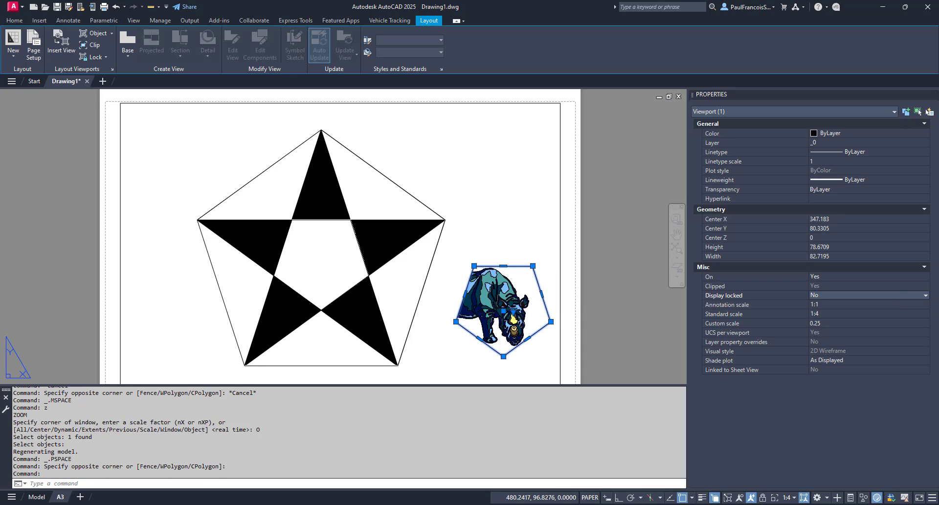
{"action": "left_click", "coordinate": [925, 296]}
{"action": "left_click", "coordinate": [821, 307]}
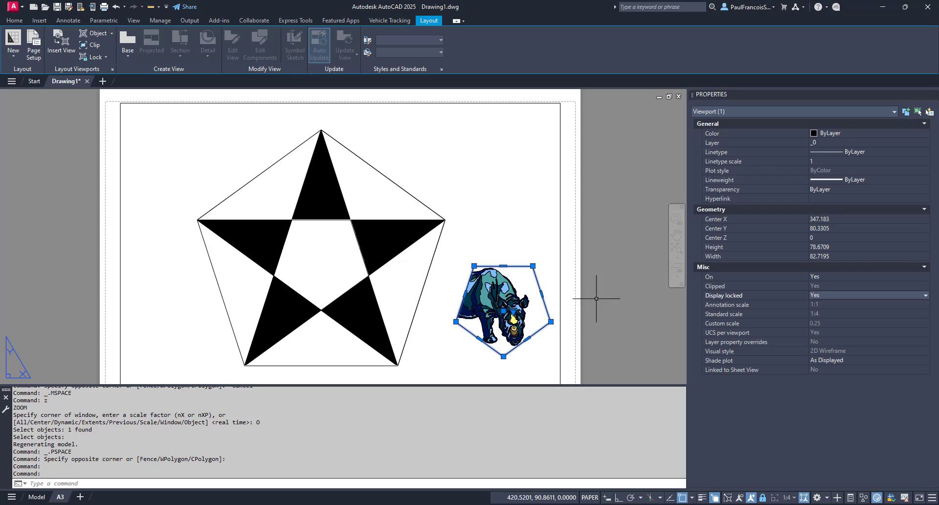
{"action": "key", "text": "Escape"}
{"action": "key", "text": "Escape"}
Step: Move the small rhinoceros viewport from its geometric center to the geometric center of the large star pentagon
{"action": "type", "text": "m"}
{"action": "key", "text": "Return"}
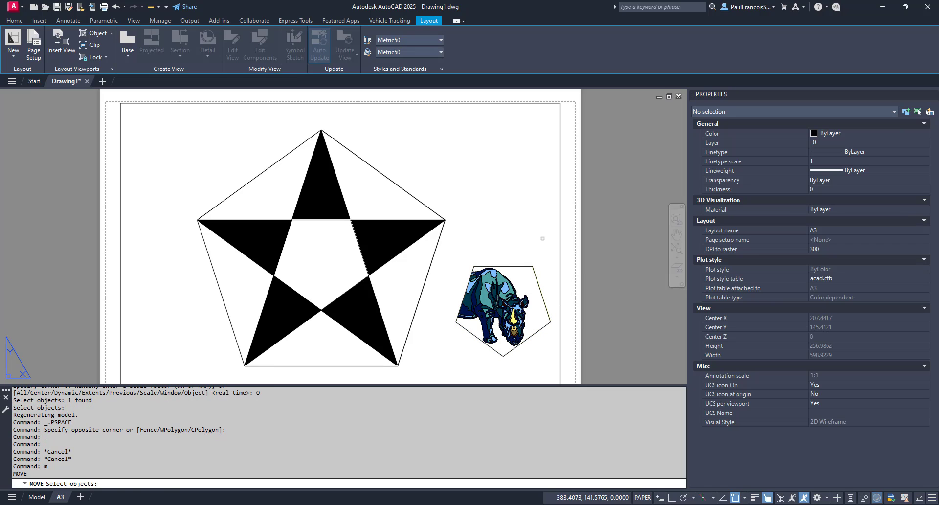
{"action": "left_click", "coordinate": [543, 242]}
{"action": "left_click", "coordinate": [517, 275]}
{"action": "key", "text": "Return"}
{"action": "right_click", "coordinate": [498, 228], "text": "shift"}
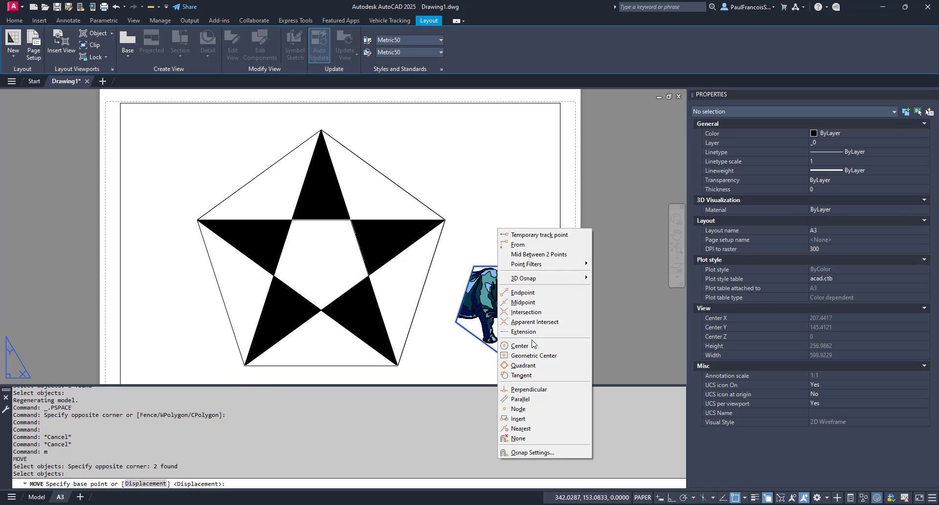
{"action": "left_click", "coordinate": [533, 355]}
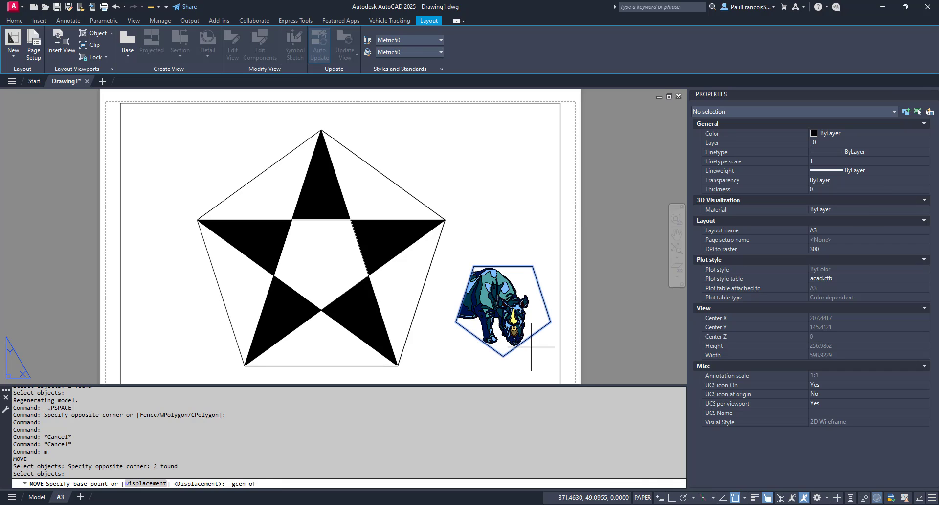
{"action": "left_click", "coordinate": [531, 345]}
{"action": "right_click", "coordinate": [522, 295], "text": "shift"}
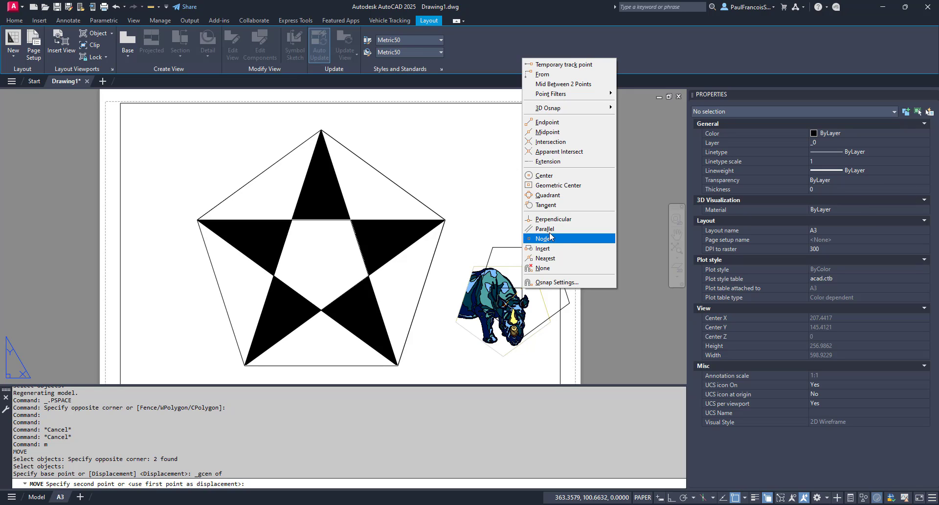
{"action": "left_click", "coordinate": [557, 185]}
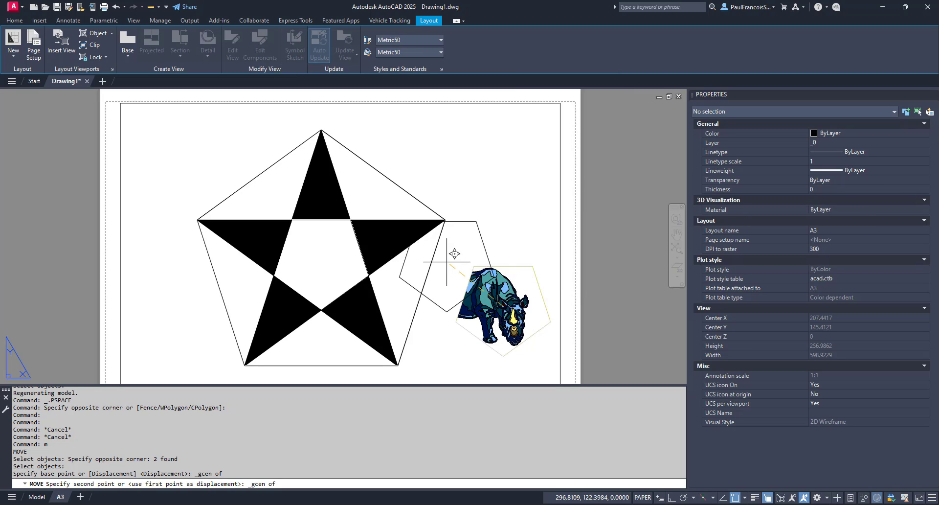
{"action": "left_click", "coordinate": [426, 264]}
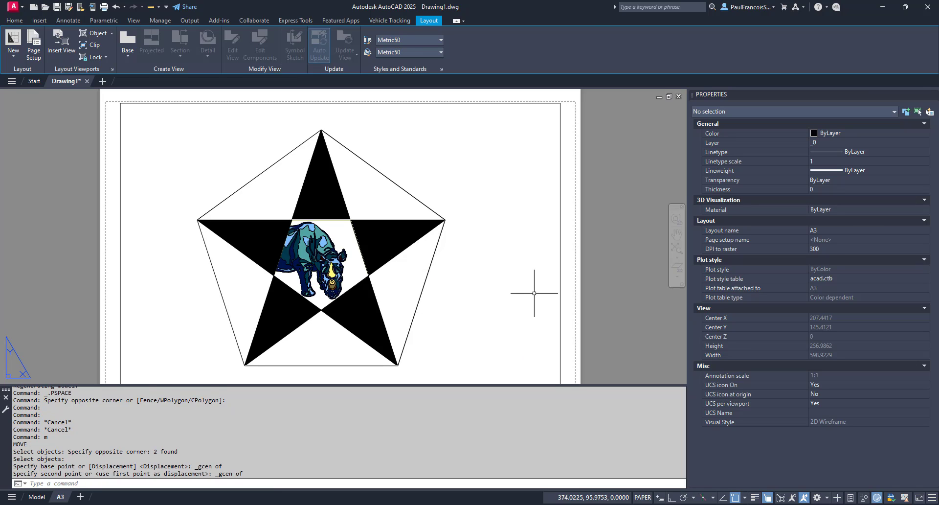
{"action": "key", "text": "Escape"}
{"action": "key", "text": "Escape"}
{"action": "key", "text": "Escape"}
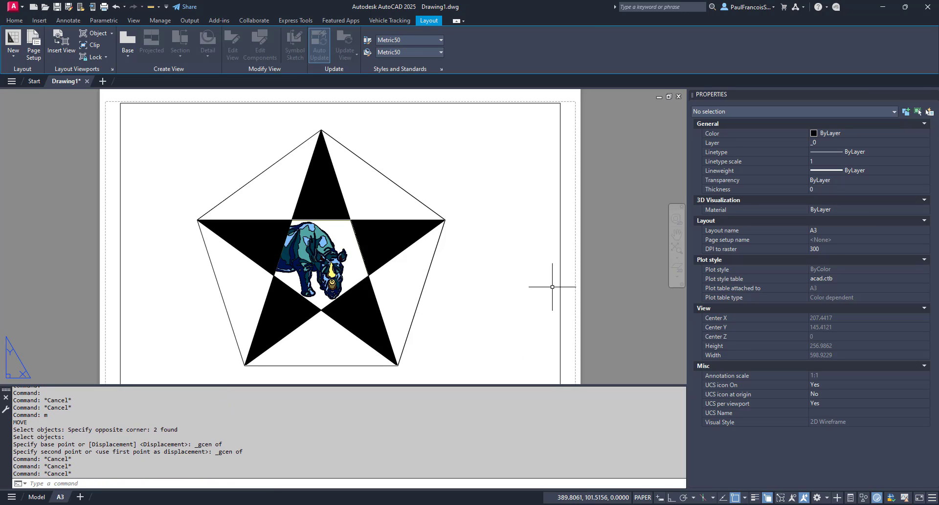
Step: Inspect the nested rhinoceros viewport up close and within the whole A3 sheet, checking its fit inside the star's central pentagon
{"action": "left_click", "coordinate": [608, 282]}
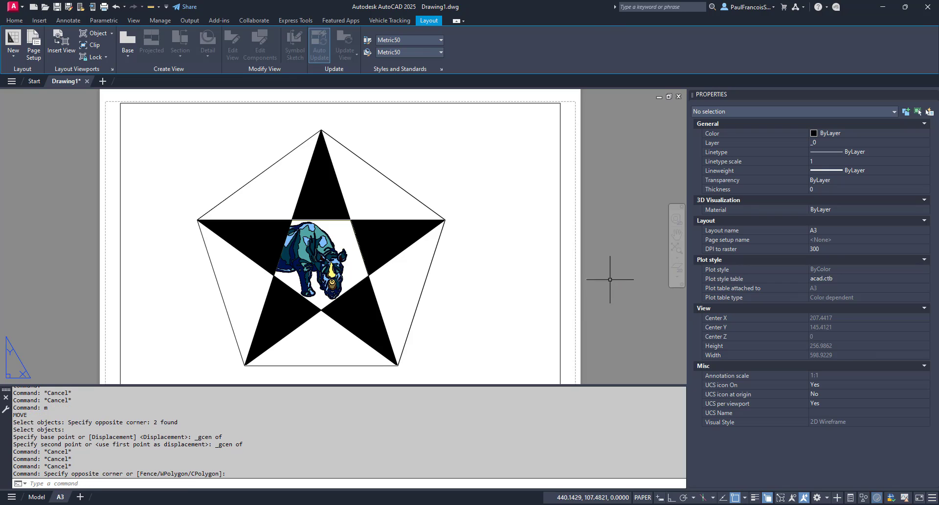
{"action": "scroll", "coordinate": [230, 267], "scroll_direction": "down", "scroll_amount": 2}
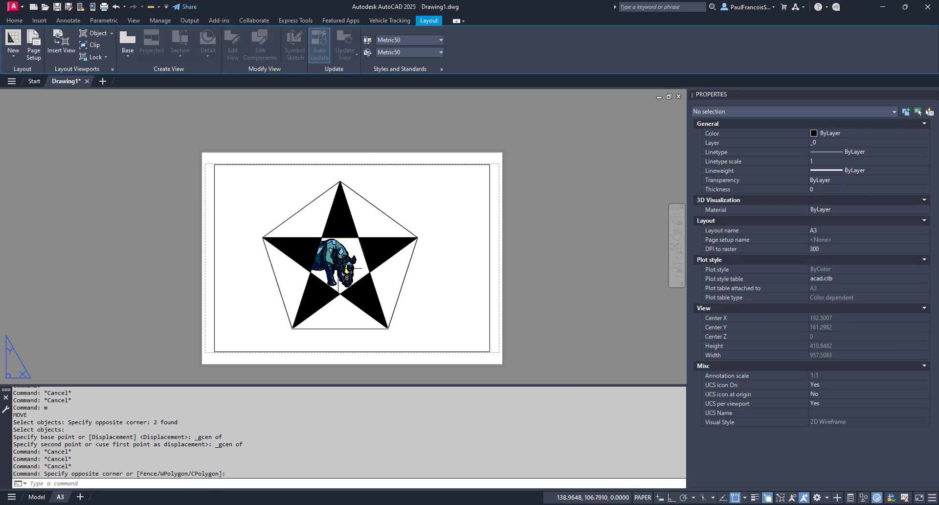
{"action": "scroll", "coordinate": [304, 269], "scroll_direction": "up", "scroll_amount": 4}
{"action": "scroll", "coordinate": [304, 268], "scroll_direction": "up", "scroll_amount": 5}
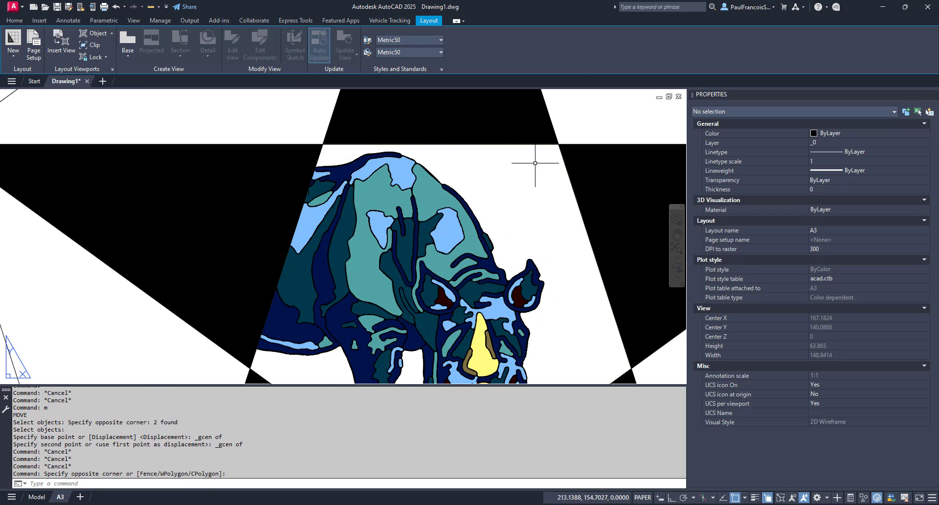
{"action": "scroll", "coordinate": [453, 185], "scroll_direction": "down", "scroll_amount": 2}
{"action": "scroll", "coordinate": [408, 250], "scroll_direction": "down", "scroll_amount": 4}
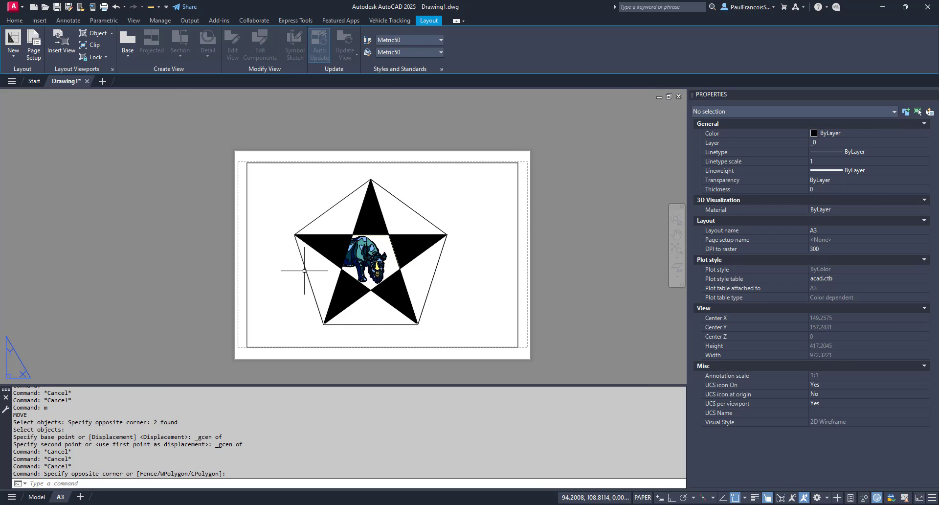
{"action": "scroll", "coordinate": [304, 268], "scroll_direction": "up", "scroll_amount": 2}
{"action": "scroll", "coordinate": [313, 269], "scroll_direction": "down", "scroll_amount": 4}
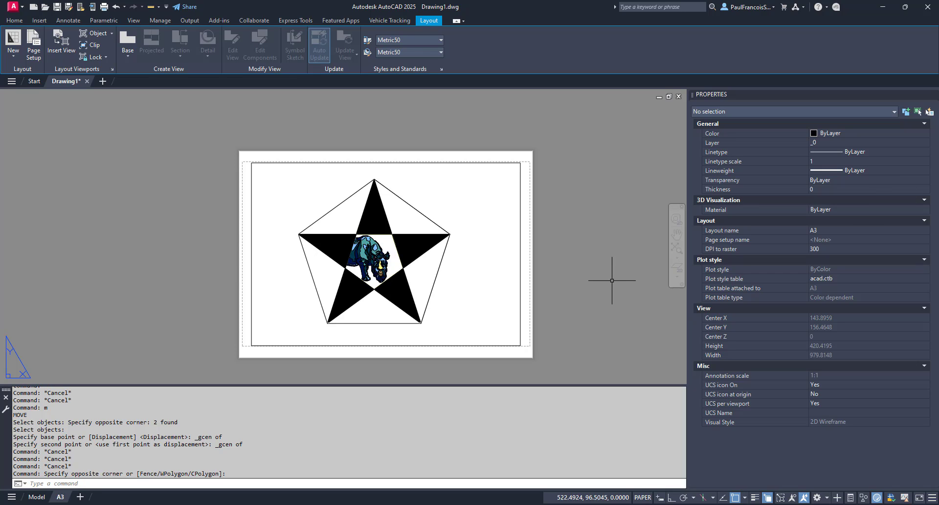
{"action": "scroll", "coordinate": [327, 261], "scroll_direction": "up", "scroll_amount": 2}
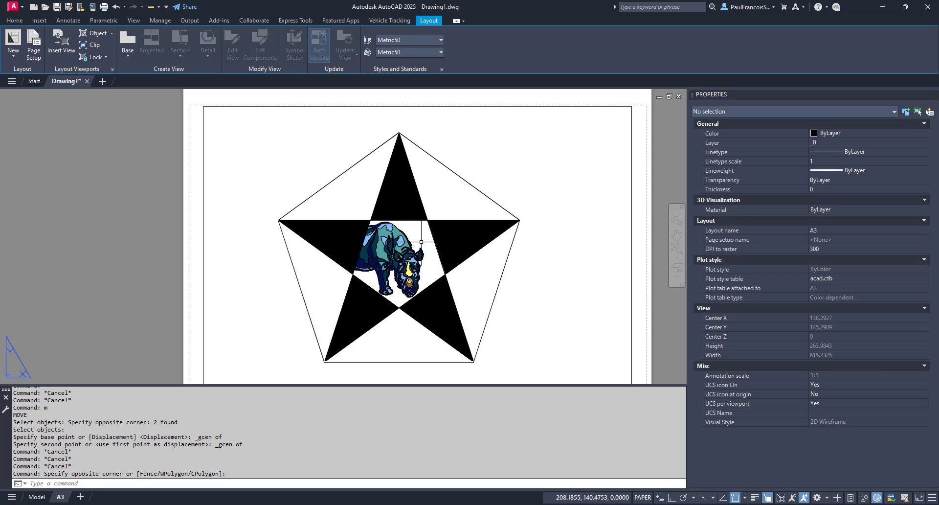